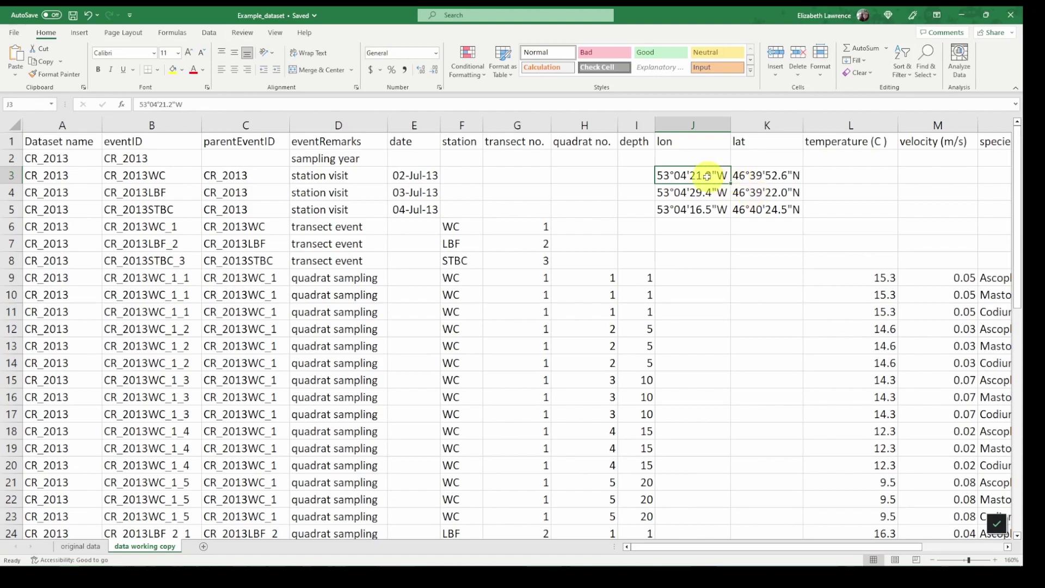
Copy the degree-minute-second longitude and latitude values in J3:K5
{"action": "left_click_drag", "start_coordinate": [684, 175], "coordinate": [765, 206]}
{"action": "right_click", "coordinate": [689, 175]}
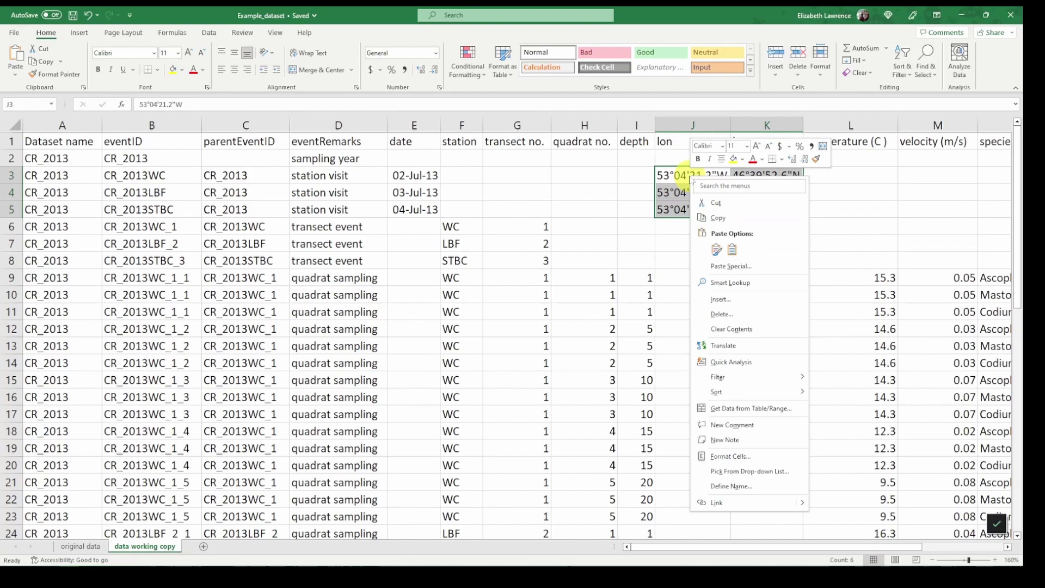
{"action": "left_click", "coordinate": [726, 221]}
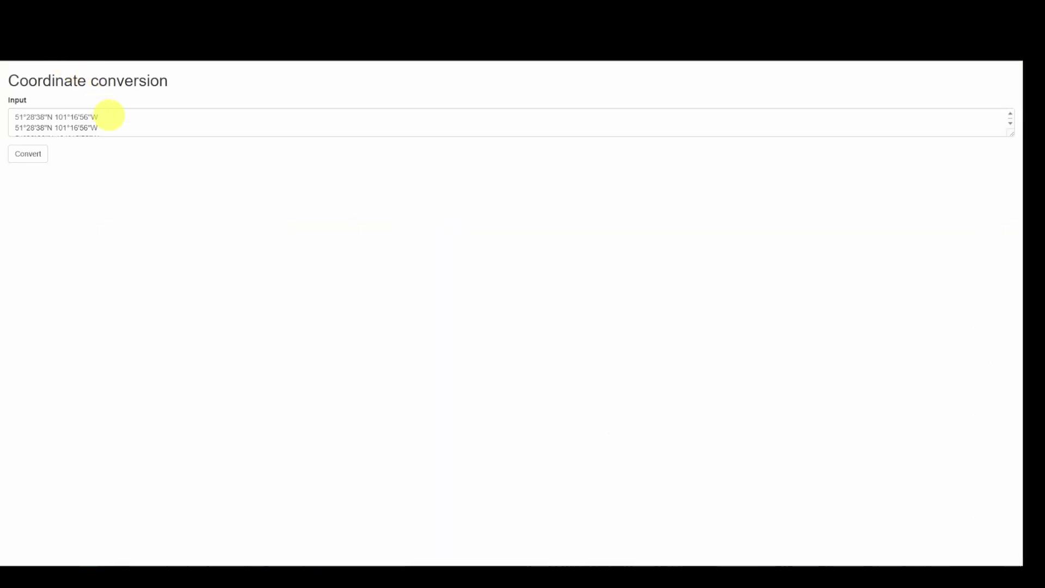
On the OBIS coordinate conversion page, replace the sample input with the copied coordinates and convert them
{"action": "left_click", "coordinate": [108, 117]}
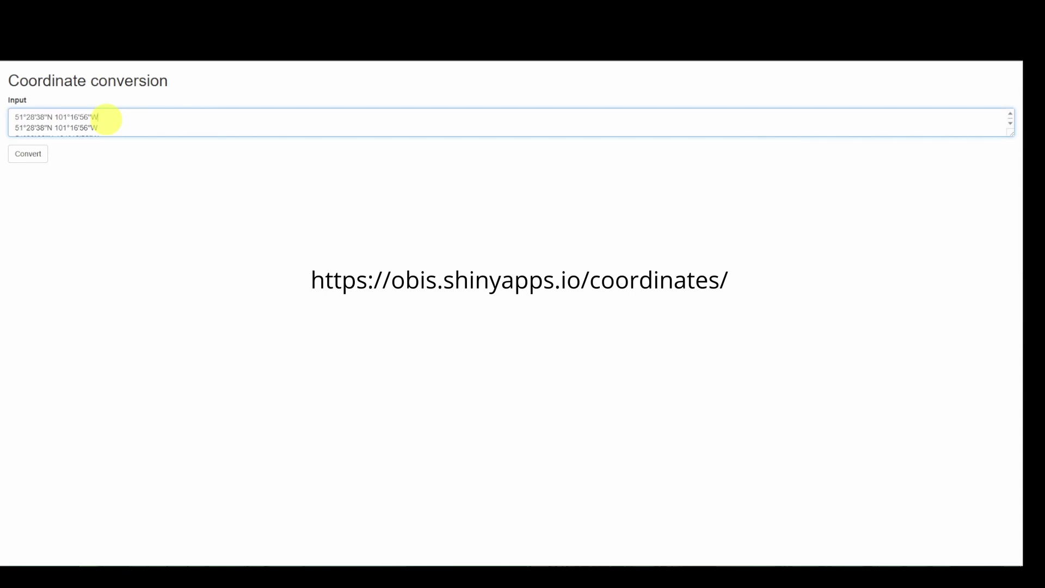
{"action": "key", "text": "ctrl+a"}
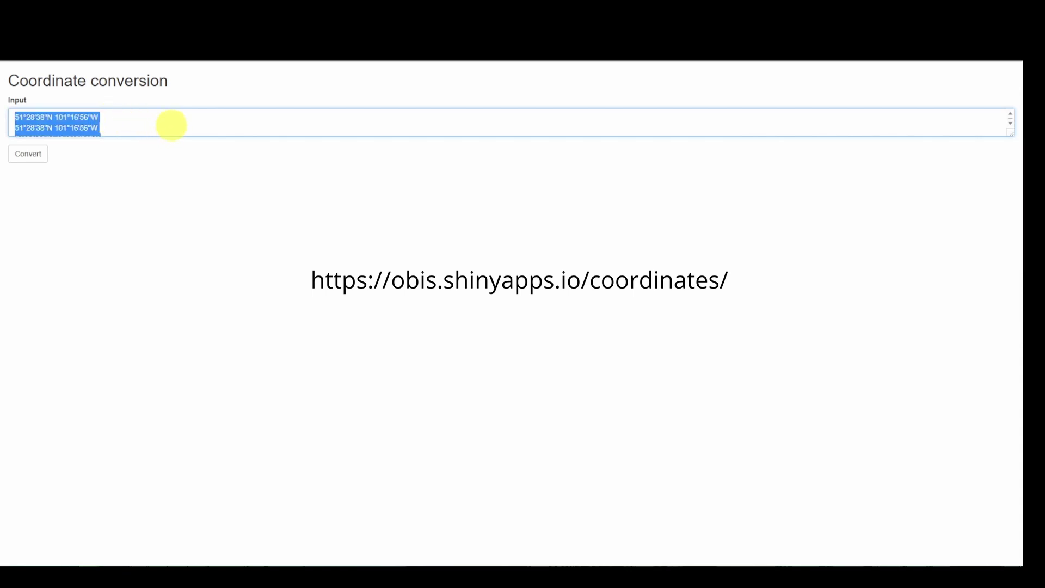
{"action": "key", "text": "BackSpace"}
{"action": "right_click", "coordinate": [25, 118]}
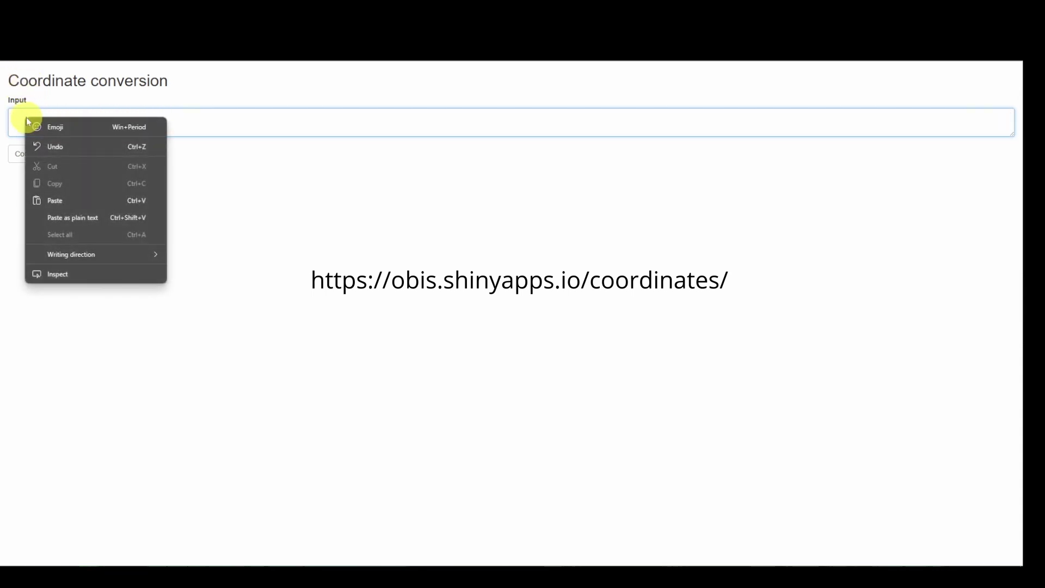
{"action": "left_click", "coordinate": [54, 200]}
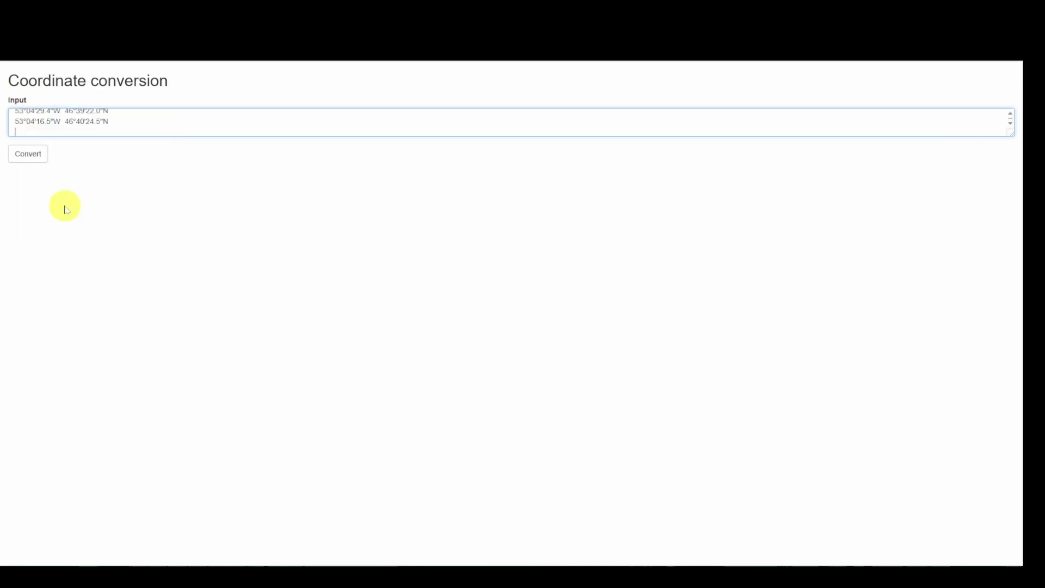
{"action": "left_click", "coordinate": [30, 157]}
Copy all the converted lon and lat values from the results table
{"action": "left_click_drag", "start_coordinate": [93, 208], "coordinate": [30, 178]}
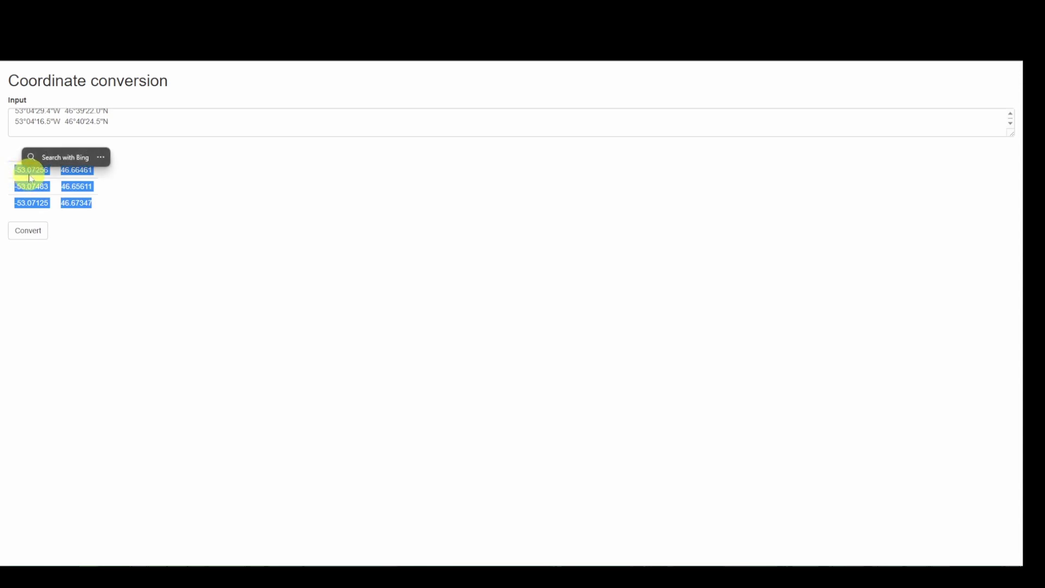
{"action": "right_click", "coordinate": [28, 174]}
{"action": "left_click", "coordinate": [64, 186]}
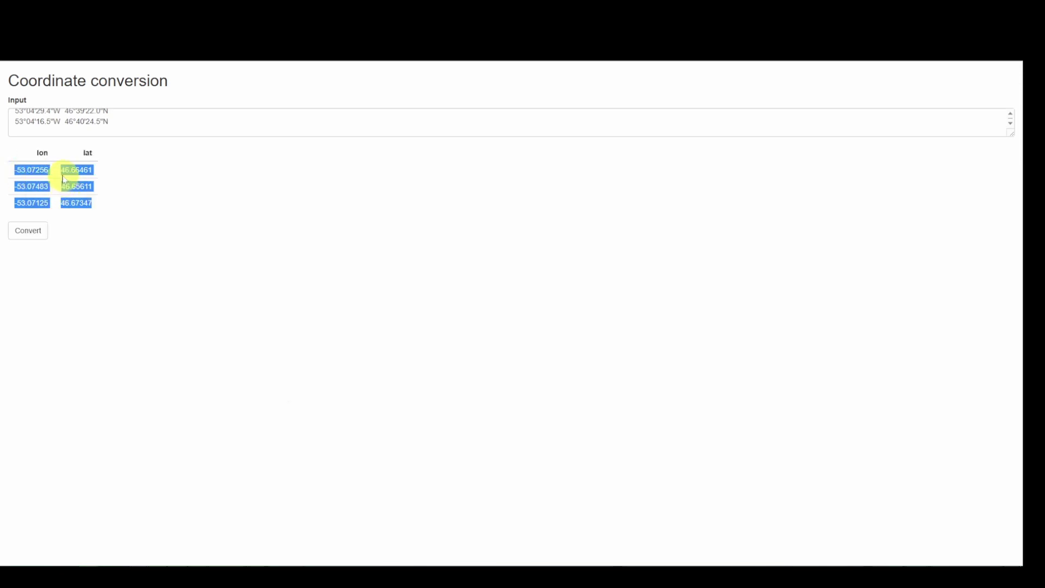
{"action": "left_click", "coordinate": [40, 169]}
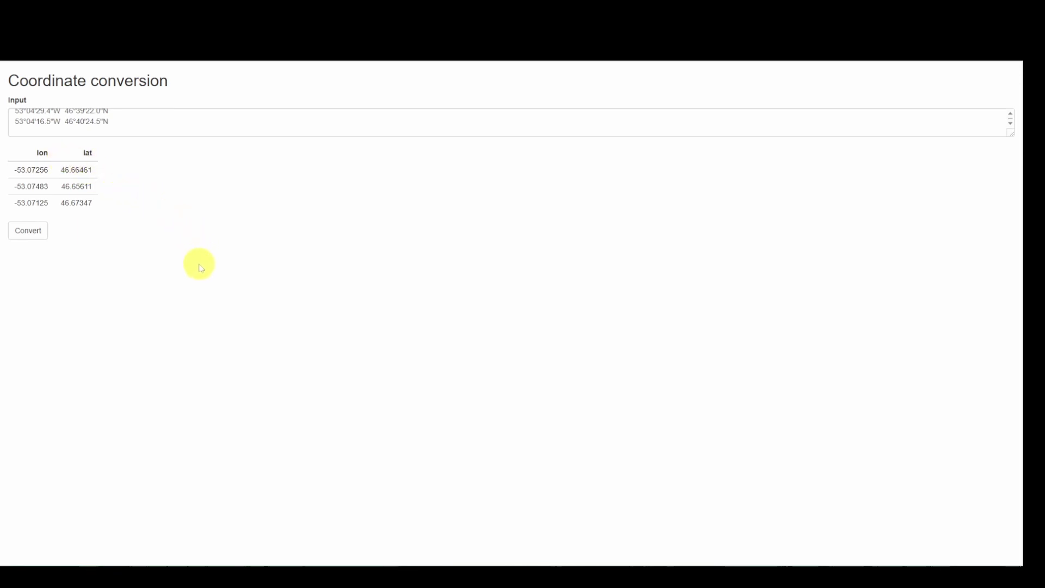
Switch back to the Excel workbook and insert two empty columns before the temperature column
{"action": "left_click", "coordinate": [71, 574]}
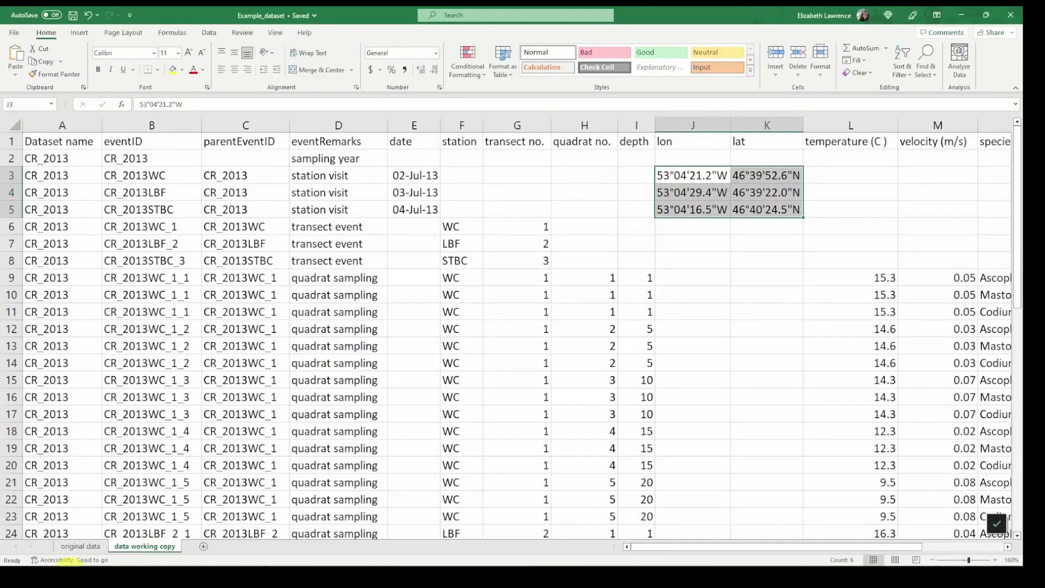
{"action": "left_click", "coordinate": [678, 278]}
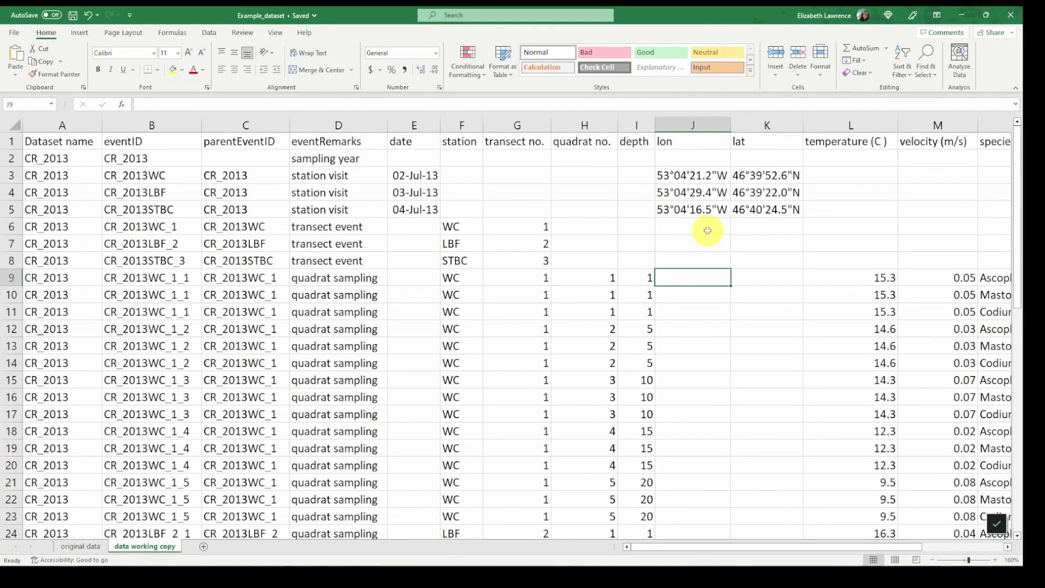
{"action": "left_click_drag", "start_coordinate": [674, 175], "coordinate": [772, 209]}
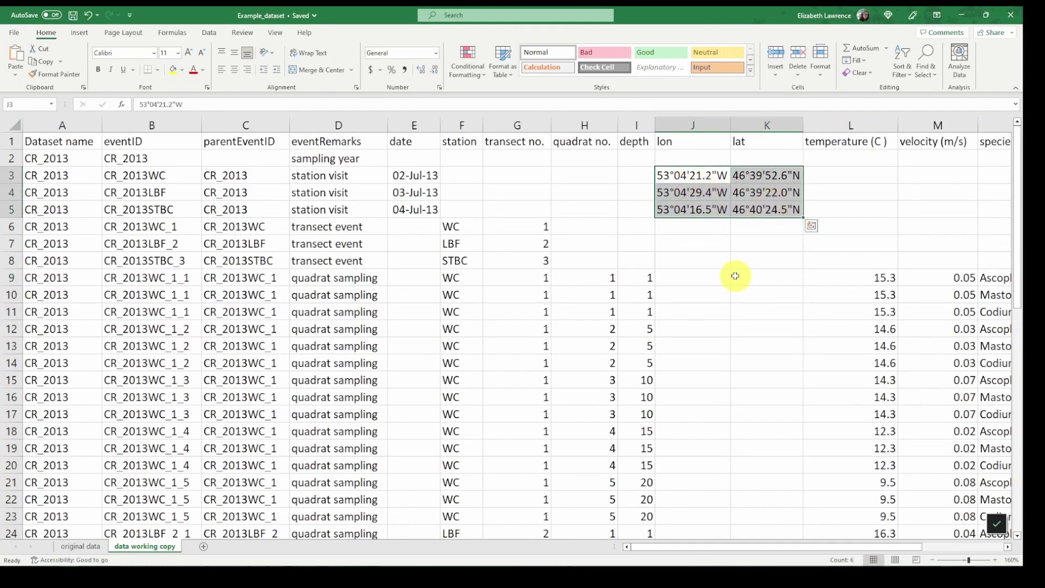
{"action": "left_click", "coordinate": [737, 242]}
{"action": "left_click_drag", "start_coordinate": [850, 125], "coordinate": [927, 126]}
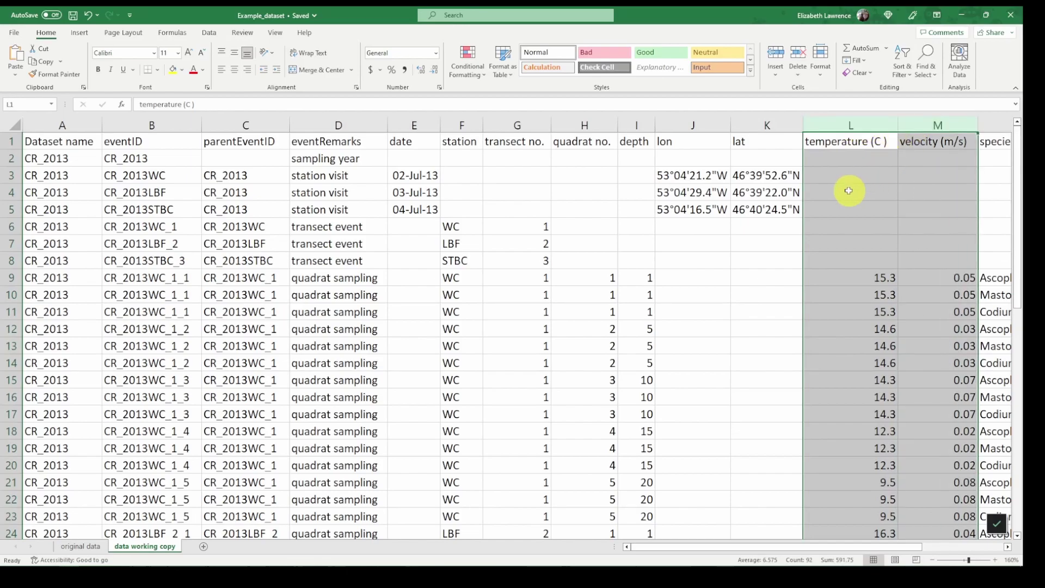
{"action": "right_click", "coordinate": [849, 190]}
{"action": "left_click", "coordinate": [866, 284]}
Enter the headers decimalLongitude in L1 and decimalLatitude in M1
{"action": "left_click", "coordinate": [832, 175]}
{"action": "left_click", "coordinate": [834, 141]}
{"action": "type", "text": "de"}
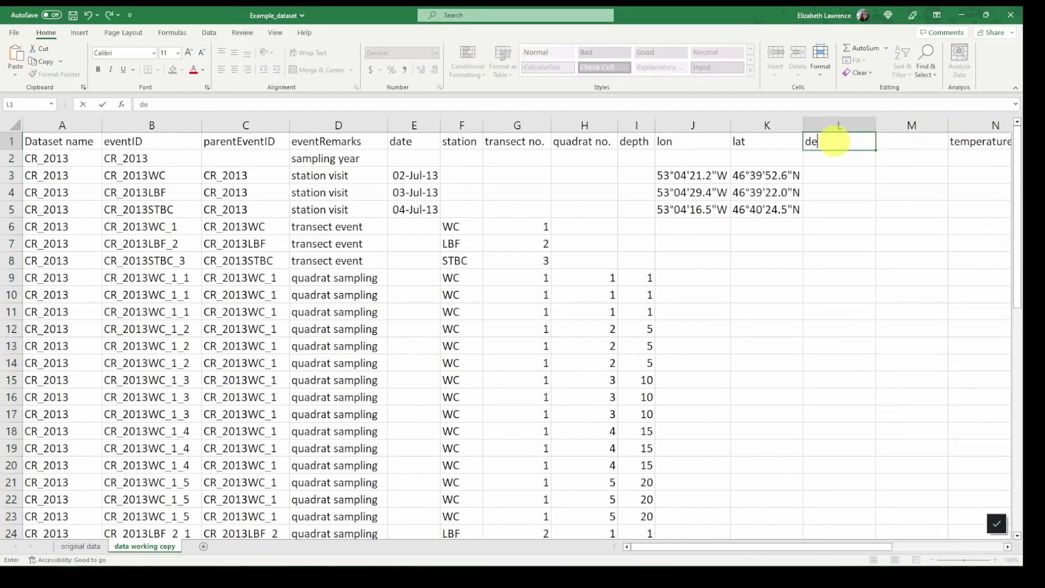
{"action": "type", "text": "cimalLongitude"}
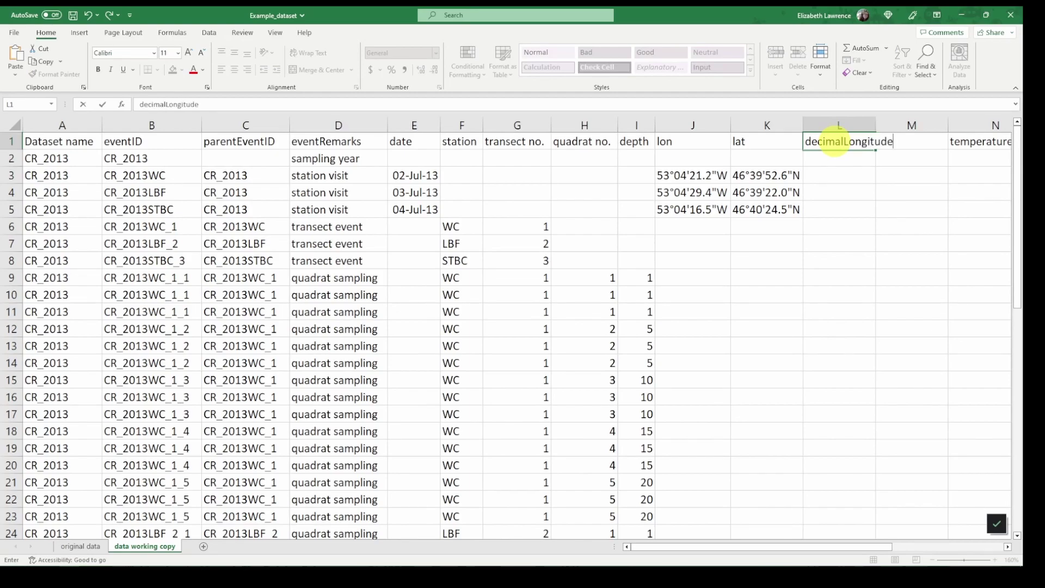
{"action": "key", "text": "Tab"}
{"action": "type", "text": "decimalLatitude"}
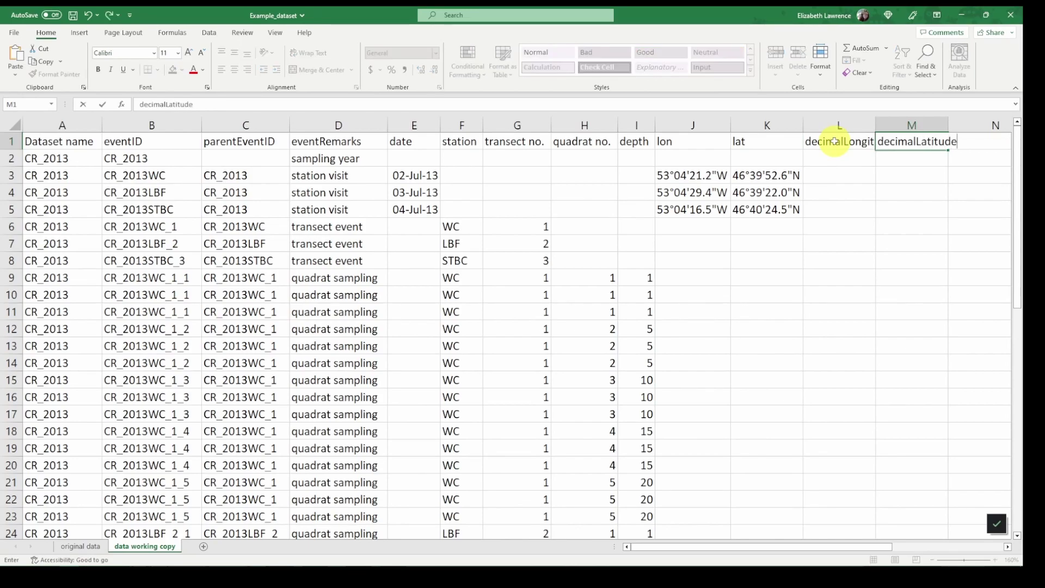
Paste the converted coordinates into the decimal columns starting at L3, matching the destination formatting
{"action": "left_click", "coordinate": [819, 174]}
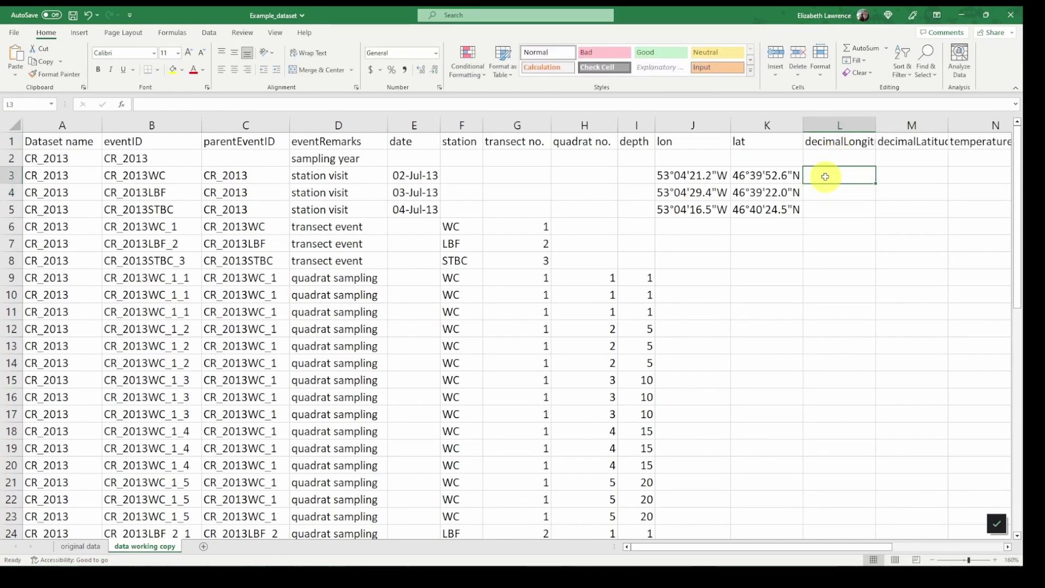
{"action": "right_click", "coordinate": [824, 179]}
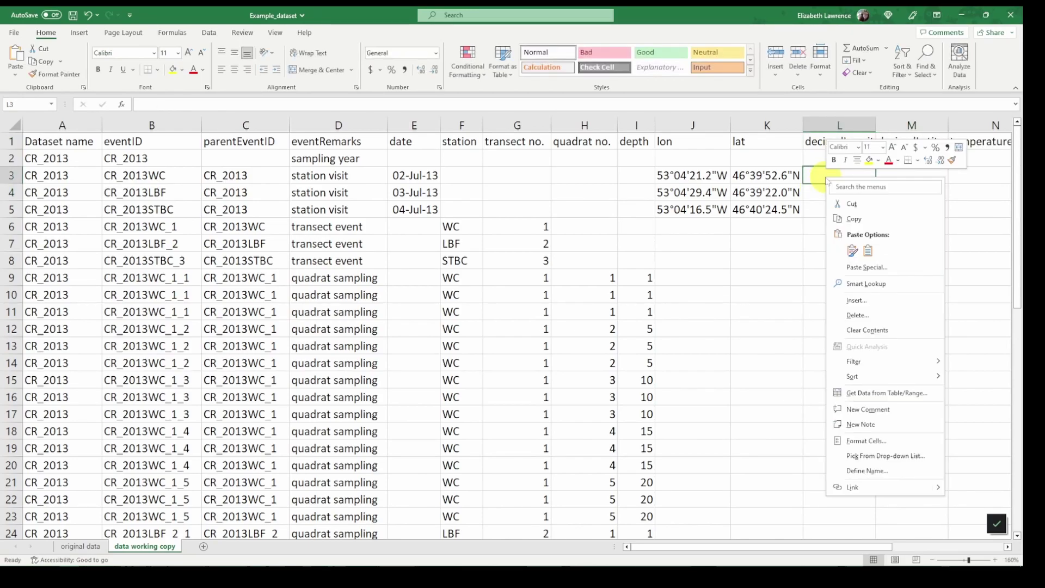
{"action": "left_click", "coordinate": [867, 250]}
{"action": "left_click", "coordinate": [843, 258]}
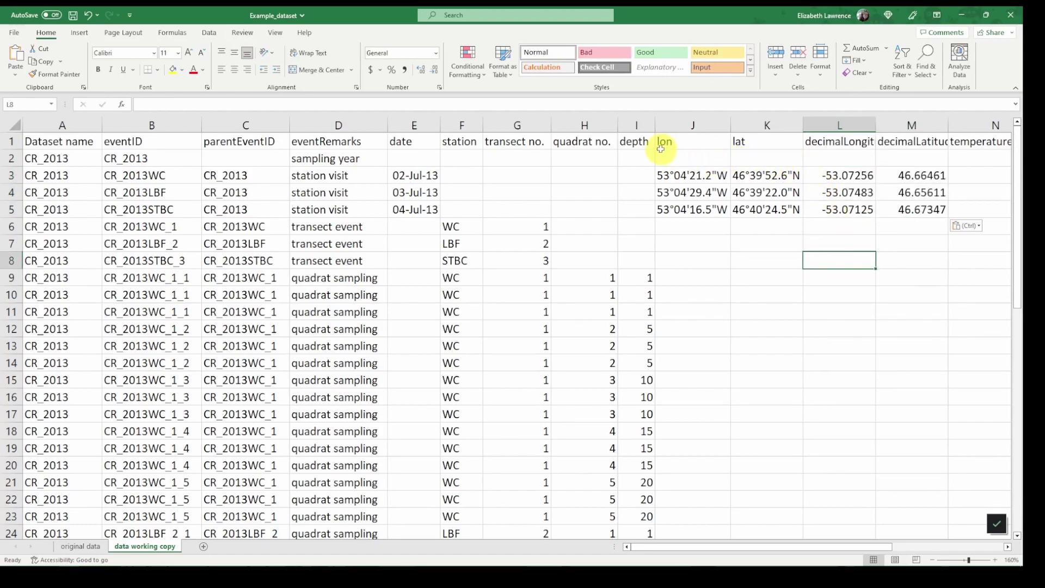
Rename the lon header in J1 to verbatimLongitude
{"action": "left_click", "coordinate": [681, 141]}
{"action": "left_click_drag", "start_coordinate": [182, 105], "coordinate": [121, 104]}
{"action": "type", "text": "verbatimLongitude"}
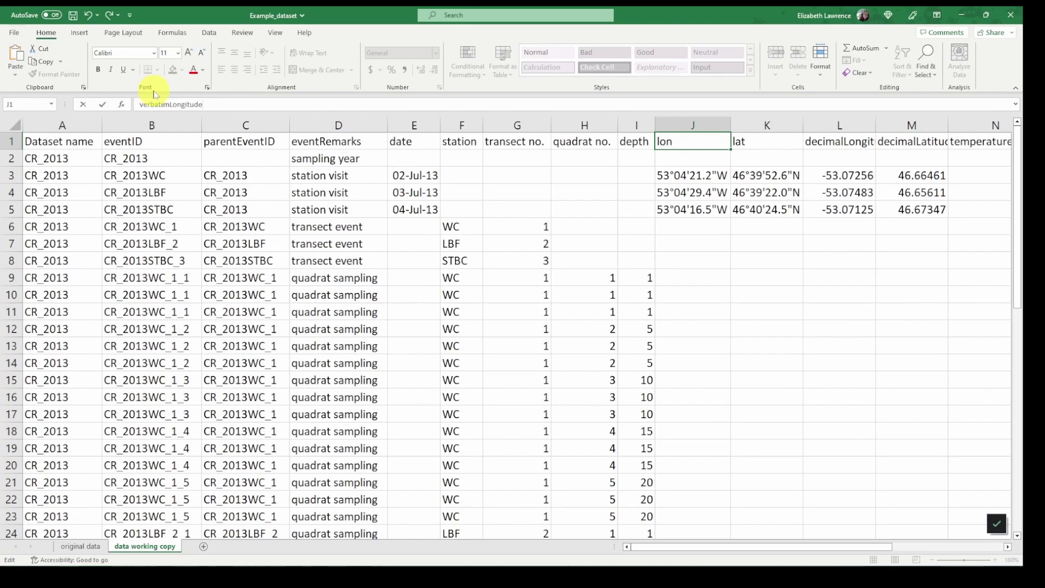
{"action": "key", "text": "Return"}
Rename the lat header in K1 to verbatimLatitude
{"action": "key", "text": "Right"}
{"action": "key", "text": "Up"}
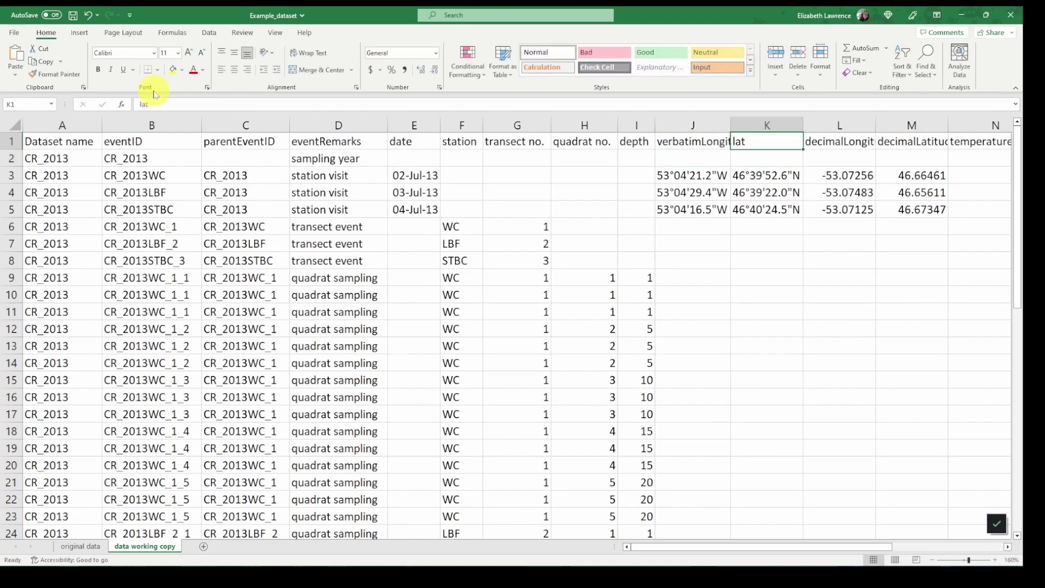
{"action": "type", "text": "verbatimLo"}
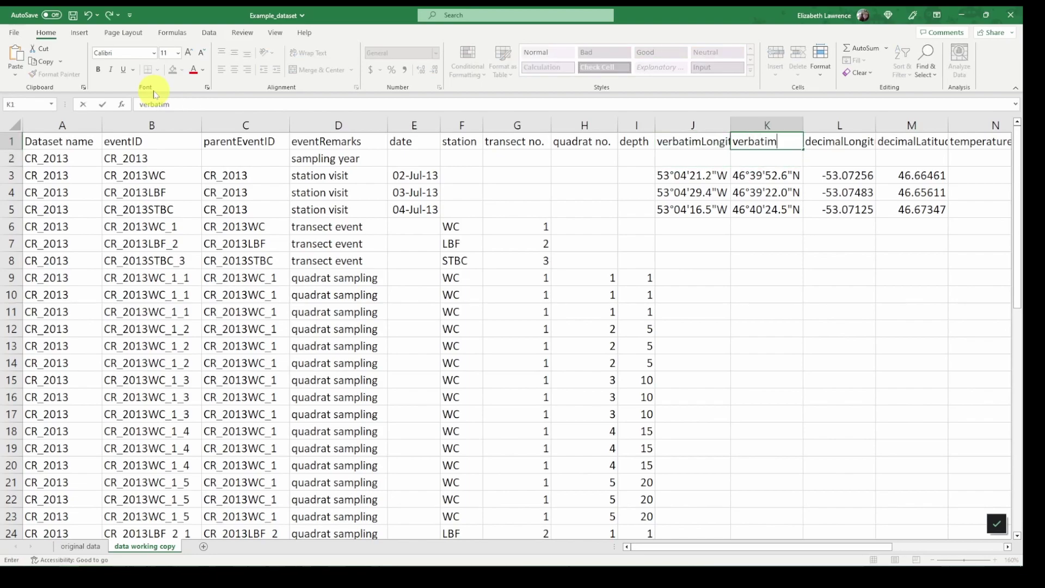
{"action": "key", "text": "BackSpace"}
{"action": "type", "text": "at"}
{"action": "type", "text": "itude"}
{"action": "key", "text": "Return"}
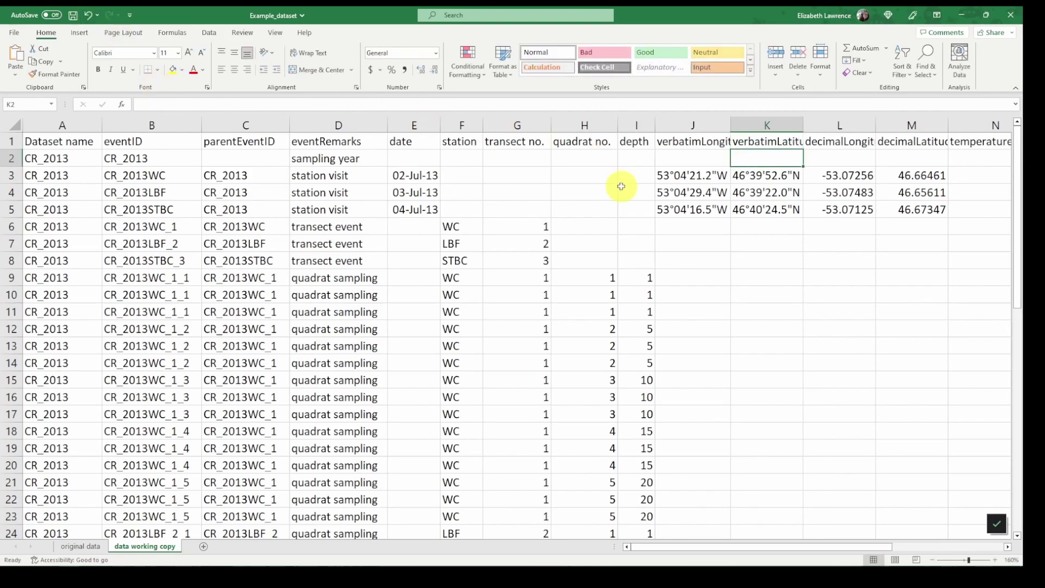
{"action": "left_click", "coordinate": [701, 240]}
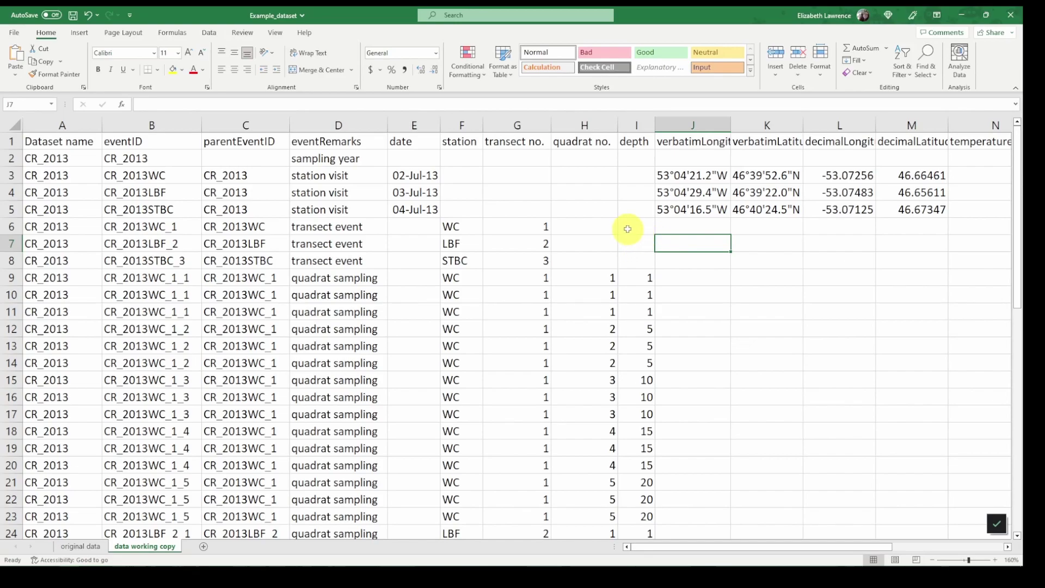
Add a new worksheet after the data working copy and name it "documentation."
{"action": "left_click", "coordinate": [203, 545]}
{"action": "right_click", "coordinate": [202, 549]}
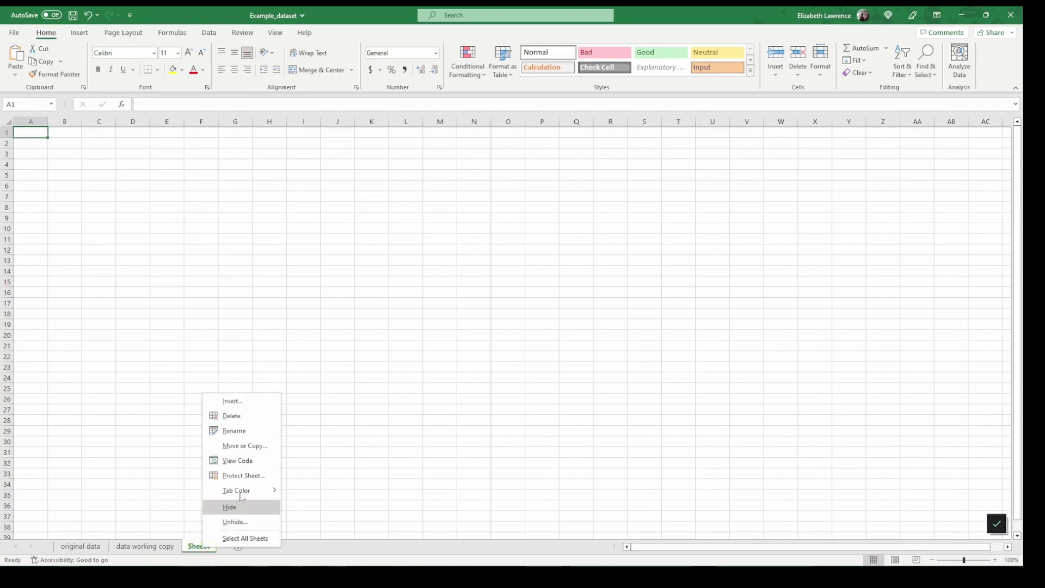
{"action": "left_click", "coordinate": [256, 434]}
{"action": "type", "text": "documentation"}
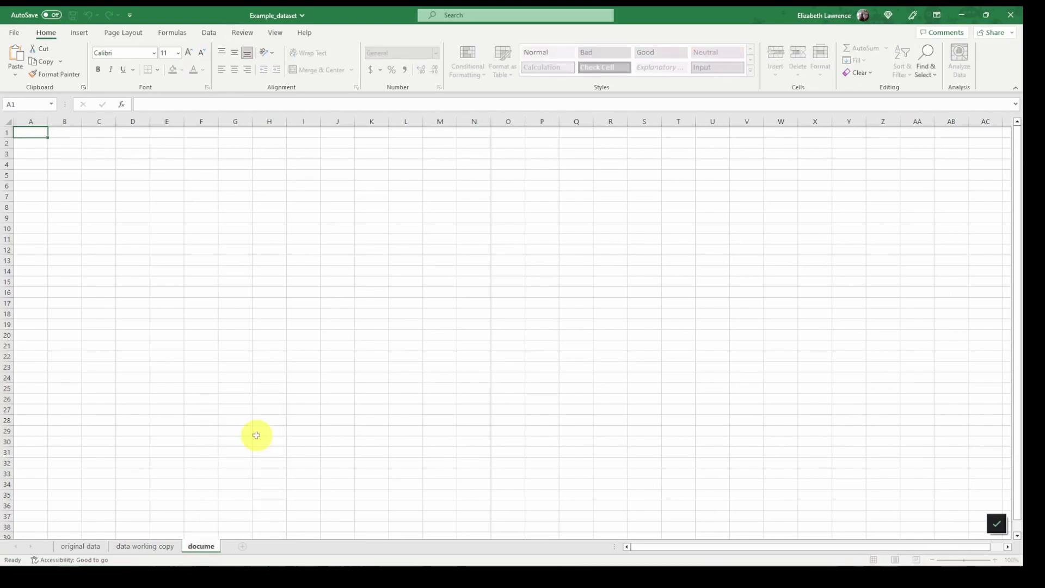
{"action": "type", "text": "."}
{"action": "key", "text": "Return"}
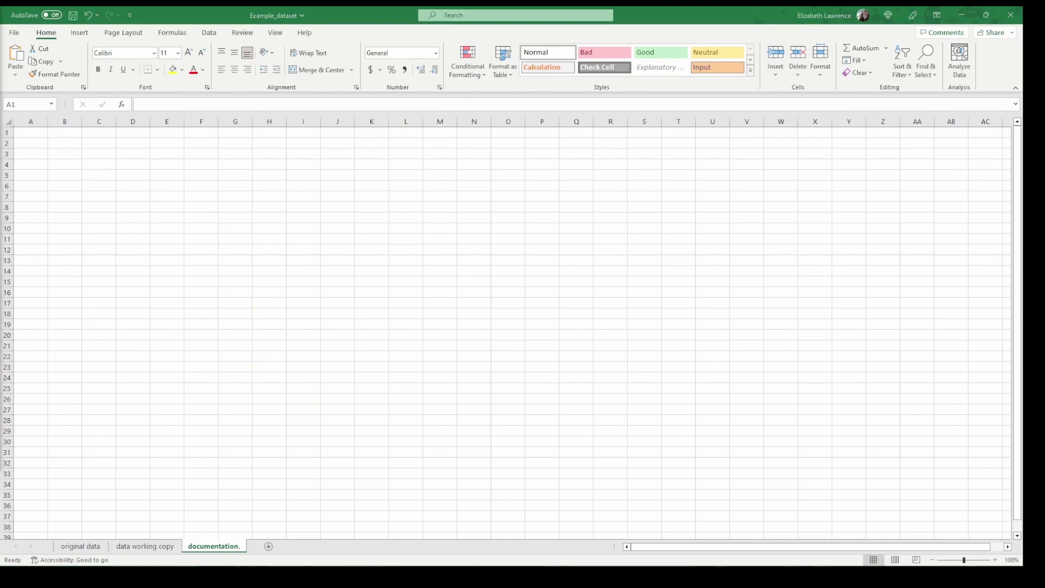
Enter the headers "original data field name", "darwin core name" and "notes" in A1:C1
{"action": "left_click", "coordinate": [33, 138]}
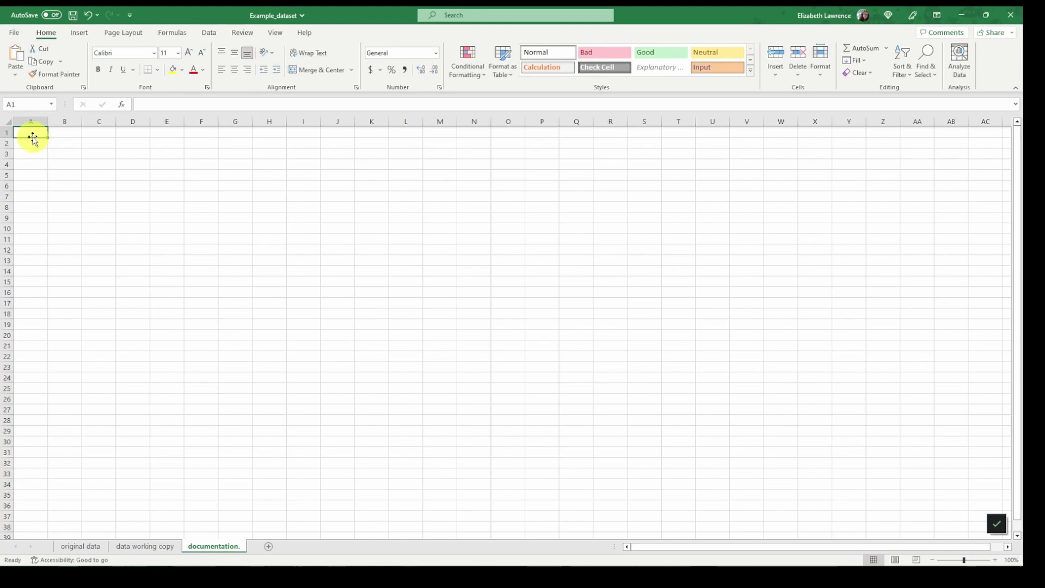
{"action": "type", "text": "original data field name"}
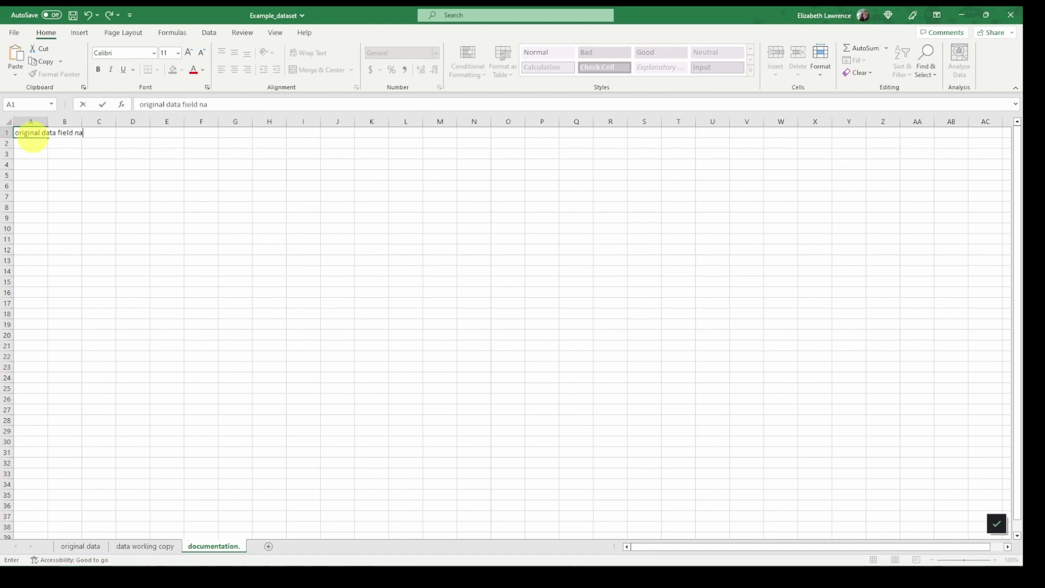
{"action": "key", "text": "Tab"}
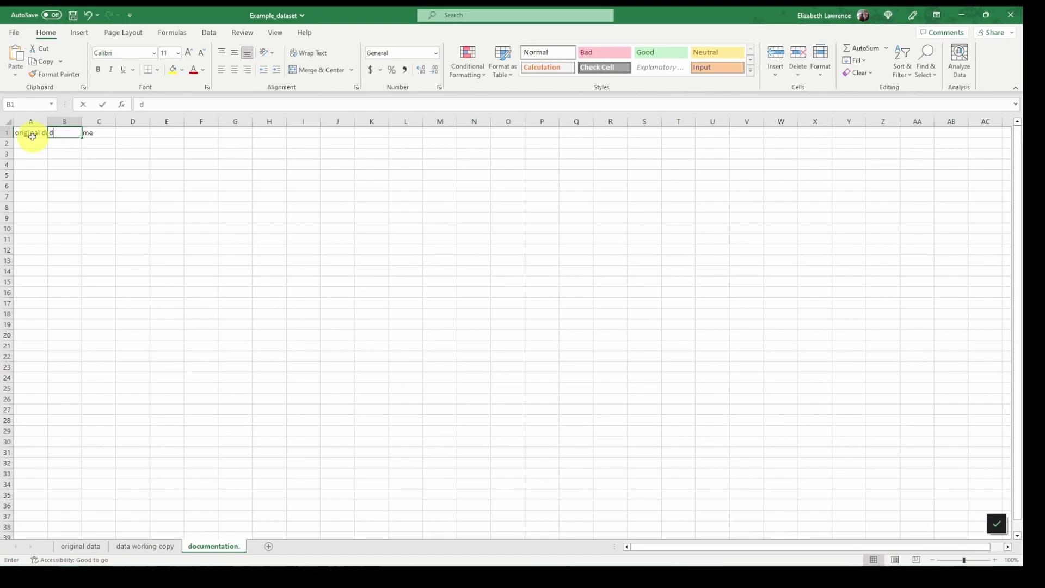
{"action": "type", "text": "darwin core name"}
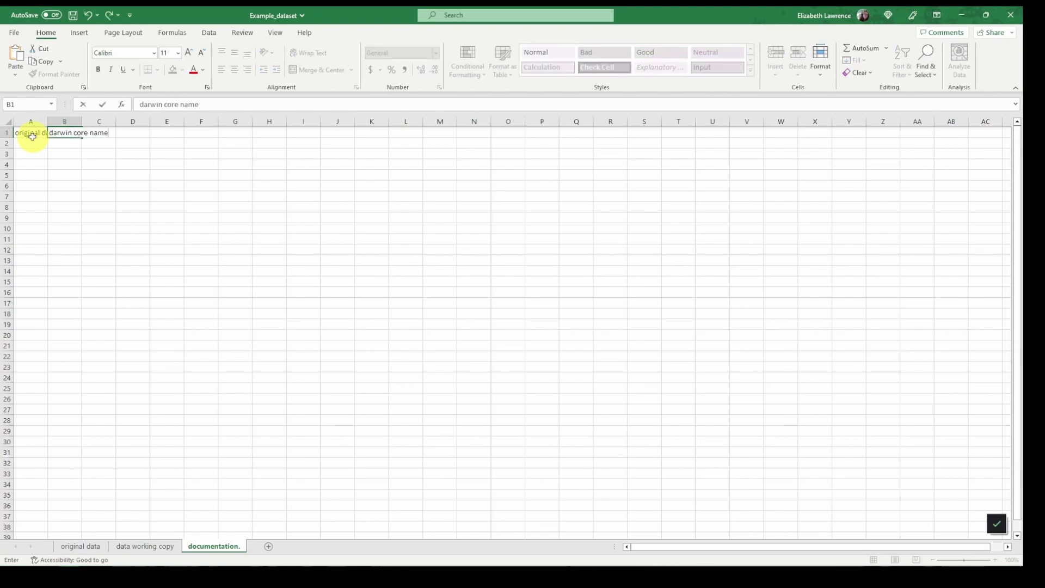
{"action": "key", "text": "Tab"}
{"action": "type", "text": "notes"}
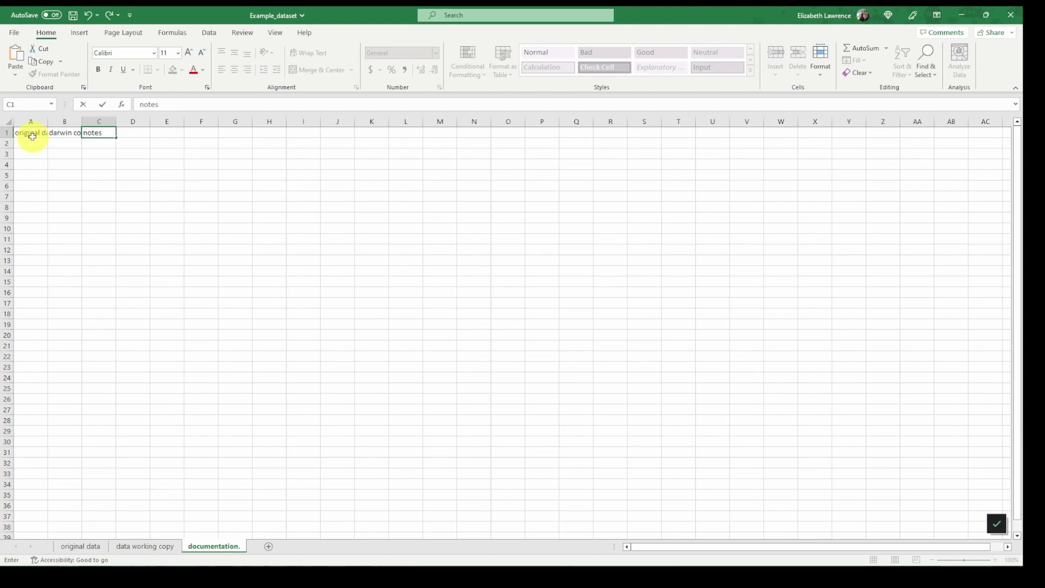
{"action": "key", "text": "Down"}
Fit columns A and B to their header text and widen the notes column
{"action": "left_click_drag", "start_coordinate": [32, 121], "coordinate": [78, 121]}
{"action": "double_click", "coordinate": [78, 121]}
{"action": "left_click", "coordinate": [61, 142]}
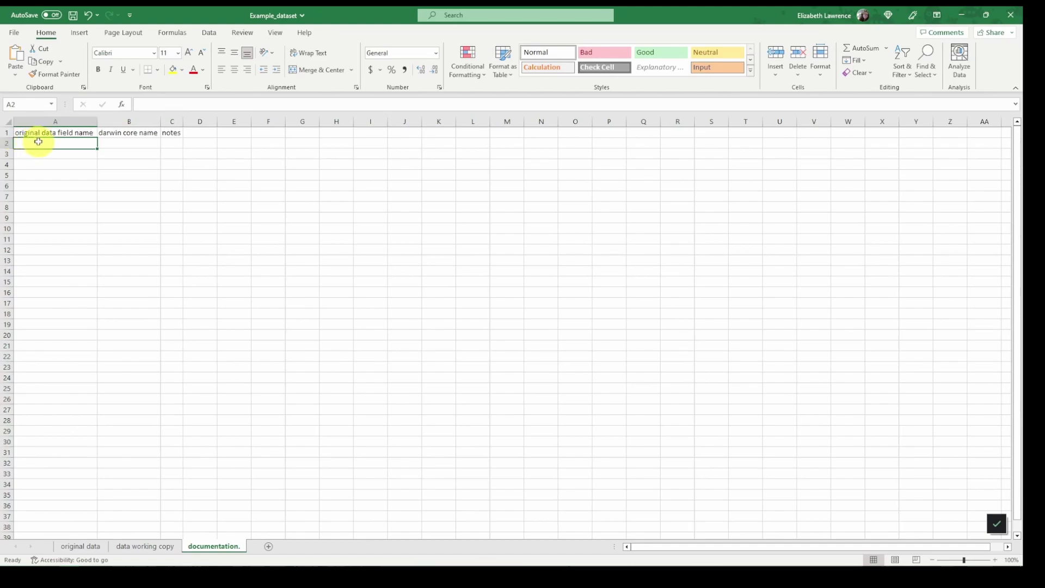
{"action": "left_click", "coordinate": [134, 142]}
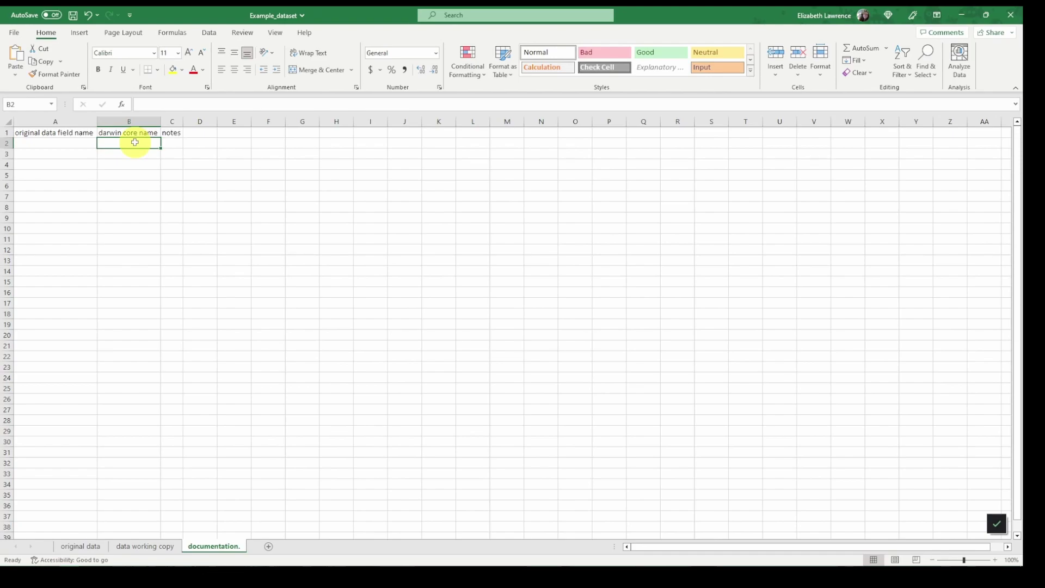
{"action": "left_click_drag", "start_coordinate": [184, 122], "coordinate": [234, 122]}
{"action": "left_click", "coordinate": [187, 144]}
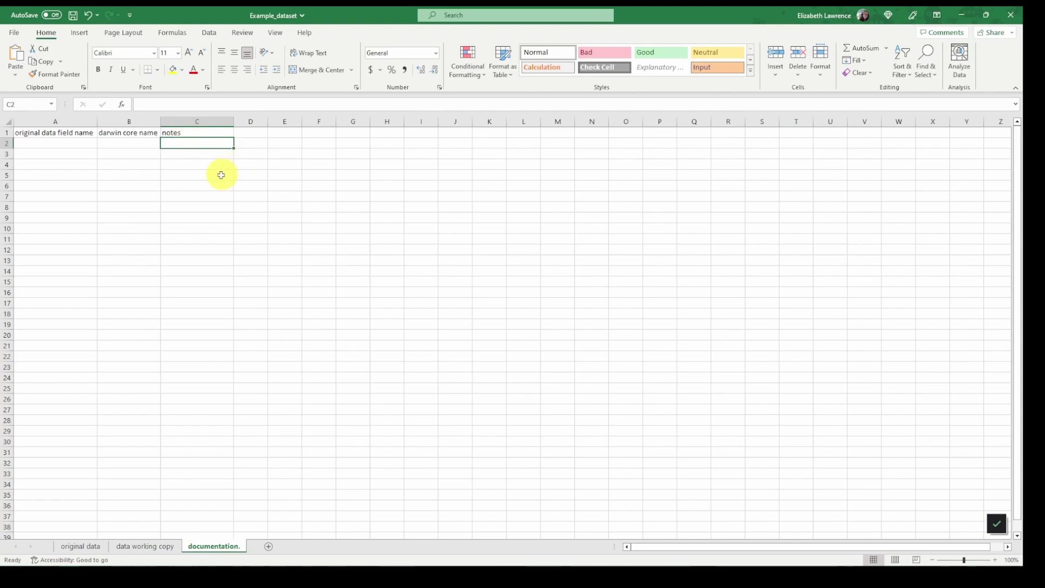
Check the verbatimLongitude header in the data working copy and enter the original field names lon and lat in A2:A3 of the documentation sheet
{"action": "left_click", "coordinate": [145, 545]}
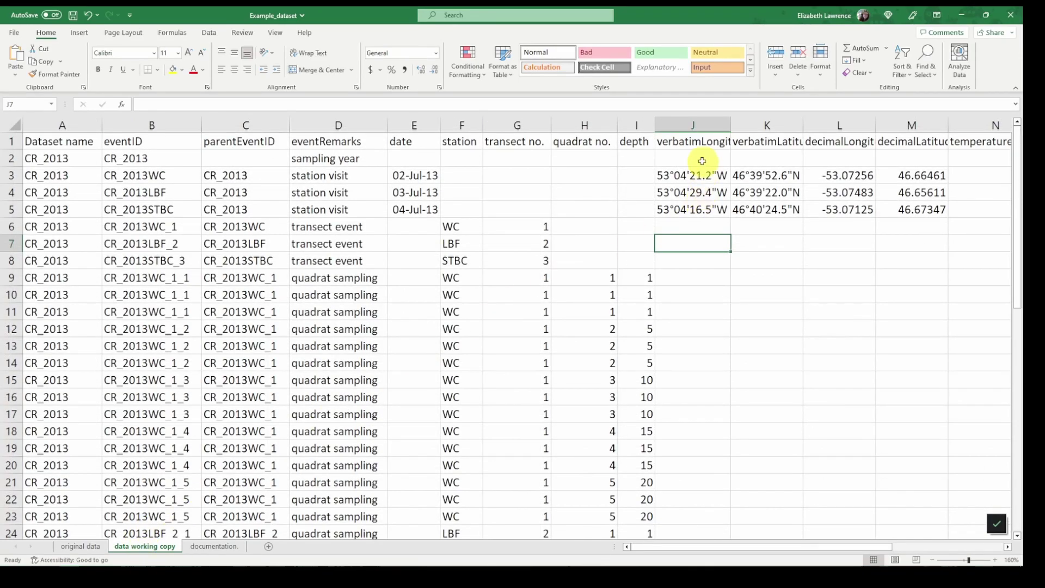
{"action": "left_click", "coordinate": [682, 142]}
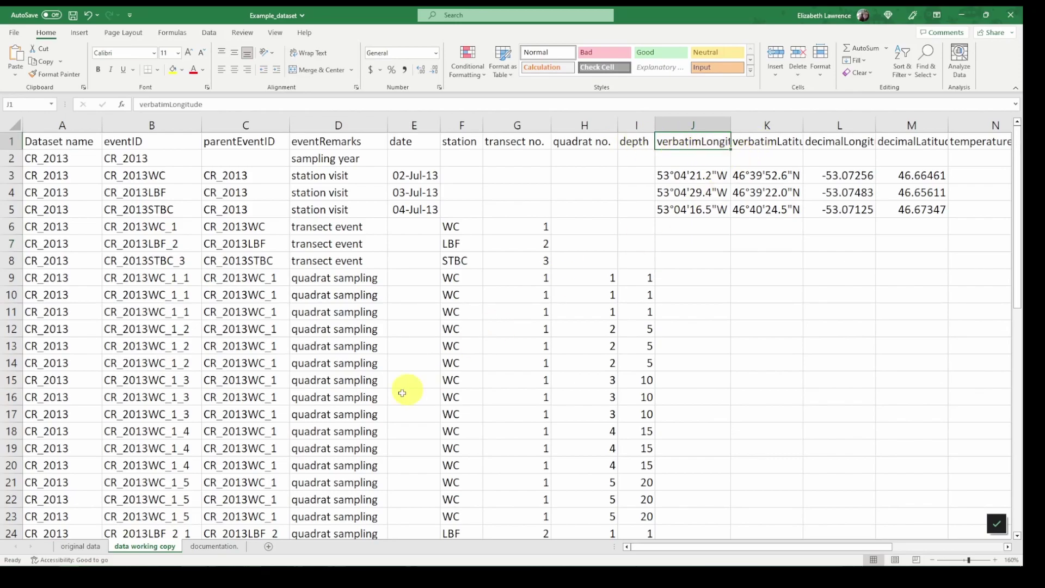
{"action": "left_click", "coordinate": [214, 546]}
{"action": "left_click", "coordinate": [63, 141]}
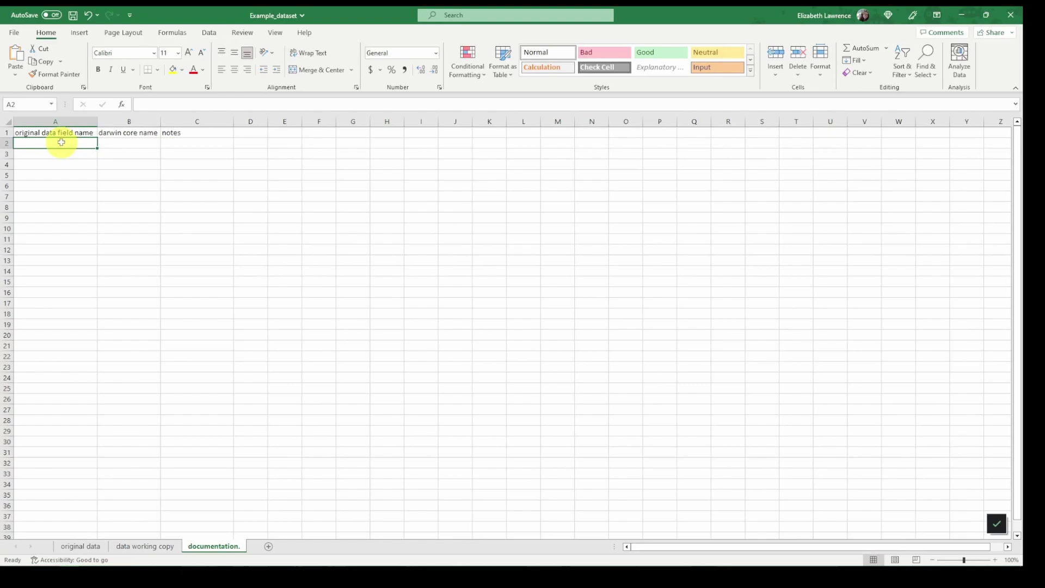
{"action": "type", "text": "lon"}
{"action": "key", "text": "Return"}
{"action": "type", "text": "lat"}
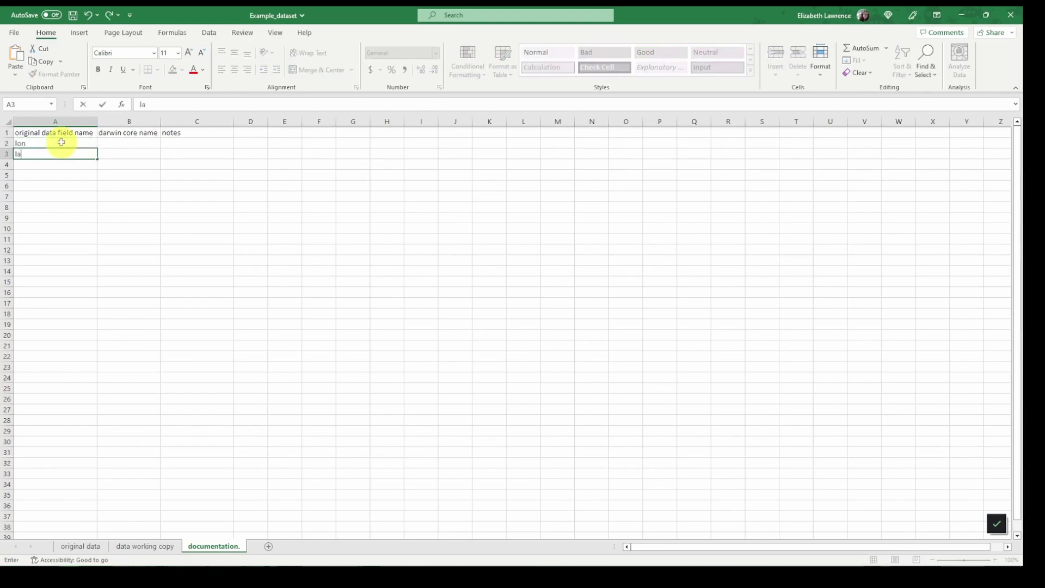
Enter the Darwin Core names verbatimLongitude and verbatimLatitude in B2:B3 and fit column B to its contents
{"action": "key", "text": "Tab"}
{"action": "key", "text": "Up"}
{"action": "type", "text": "verbat"}
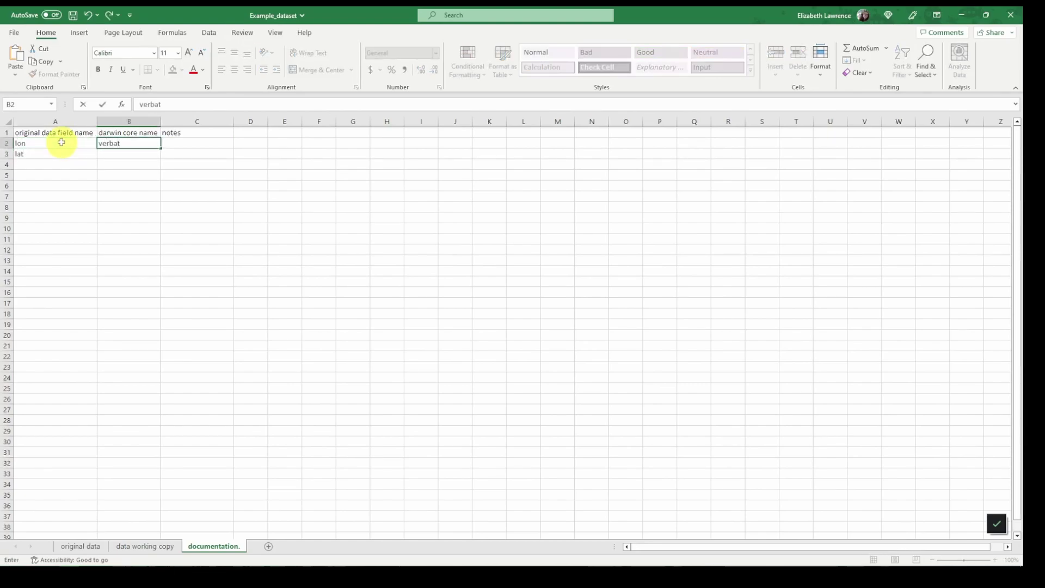
{"action": "type", "text": "imLongitude"}
{"action": "key", "text": "Return"}
{"action": "type", "text": "verbatimL"}
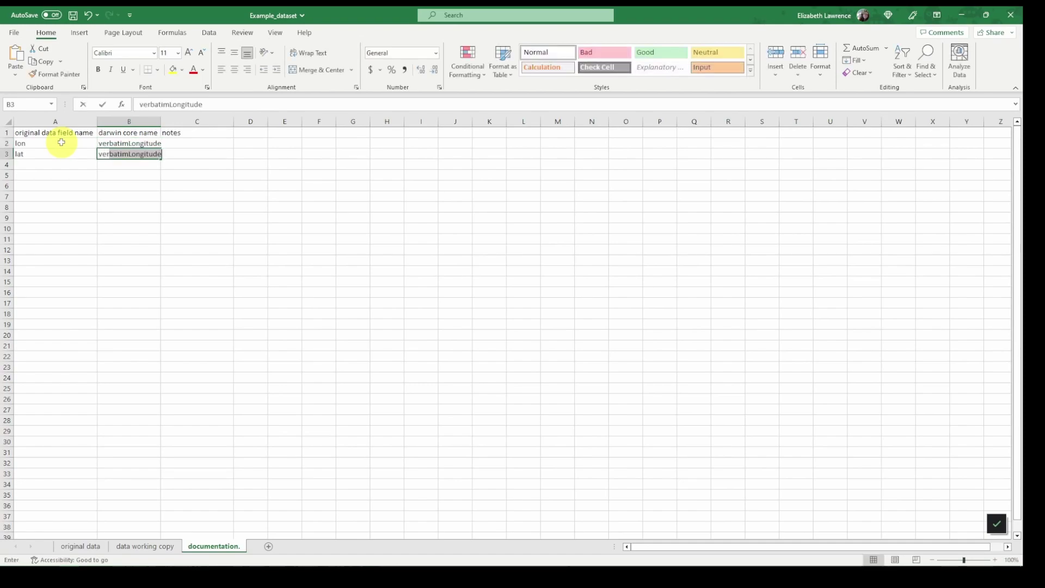
{"action": "type", "text": "atitude"}
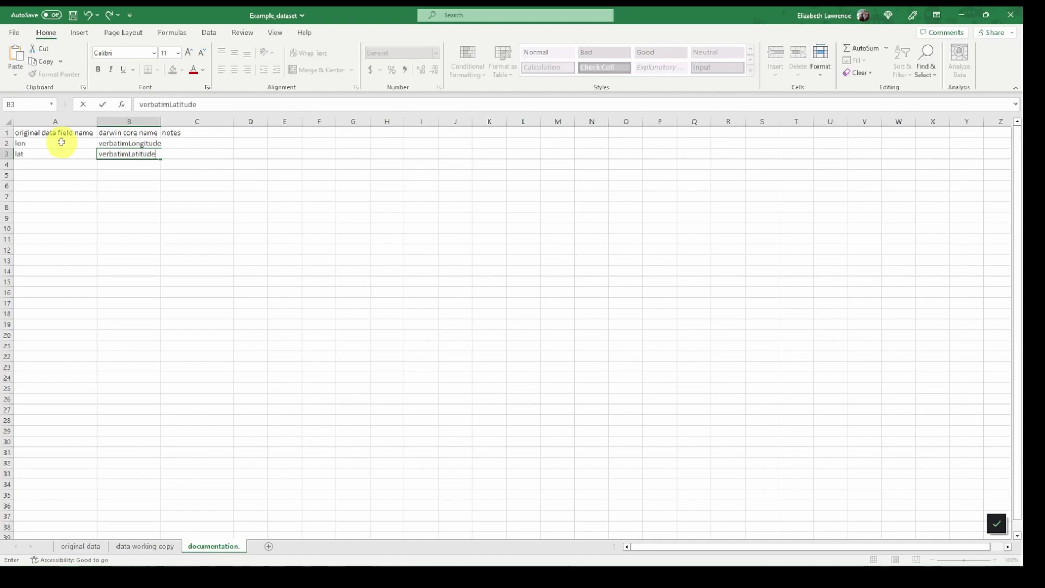
{"action": "key", "text": "Up"}
{"action": "key", "text": "Right"}
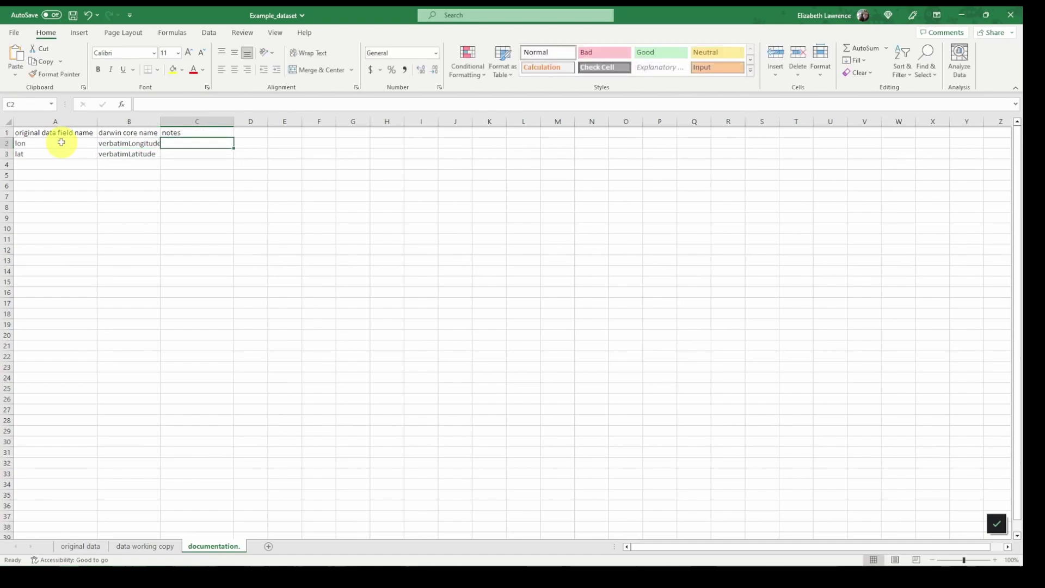
{"action": "double_click", "coordinate": [161, 121]}
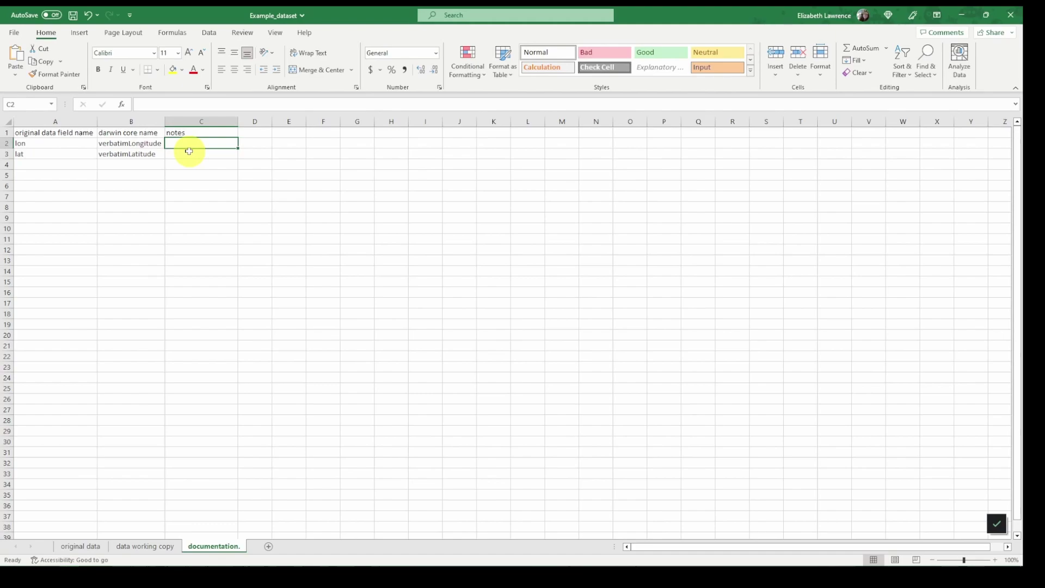
Enter the note "converted coordinates to decimal degrees in decimalLongitude and decimalLatitude" in C2 for the lon field
{"action": "type", "text": "converted"}
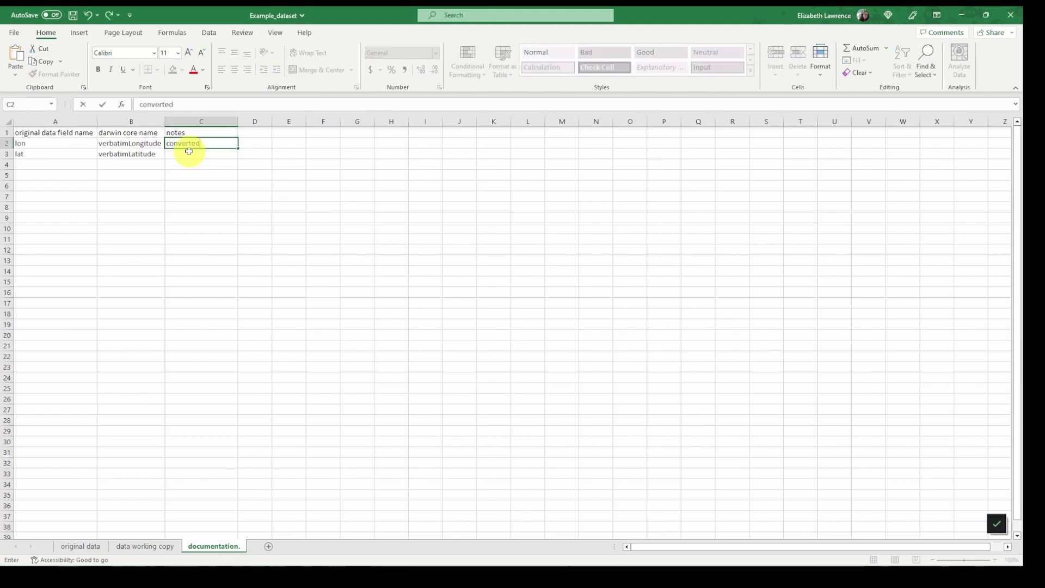
{"action": "type", "text": " coordinates to decimal degrees in"}
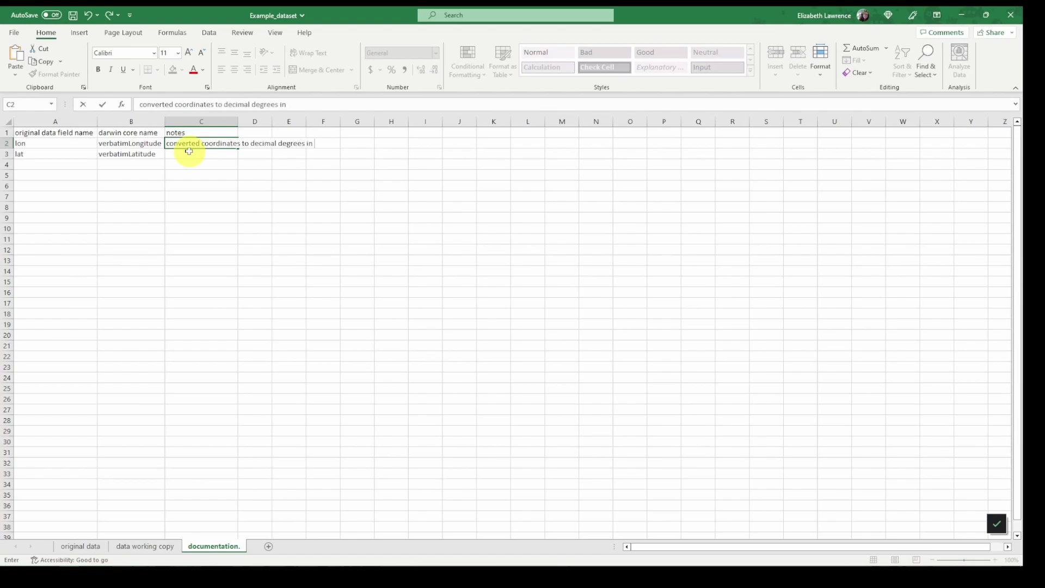
{"action": "type", "text": " decimal"}
{"action": "type", "text": "Longitude a"}
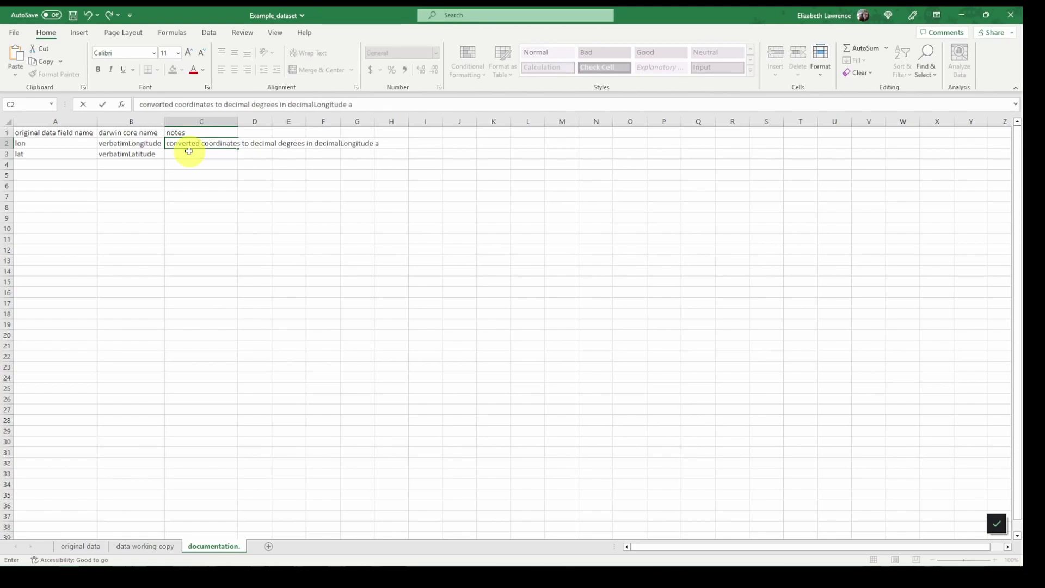
{"action": "type", "text": "nd dscimellLatitude"}
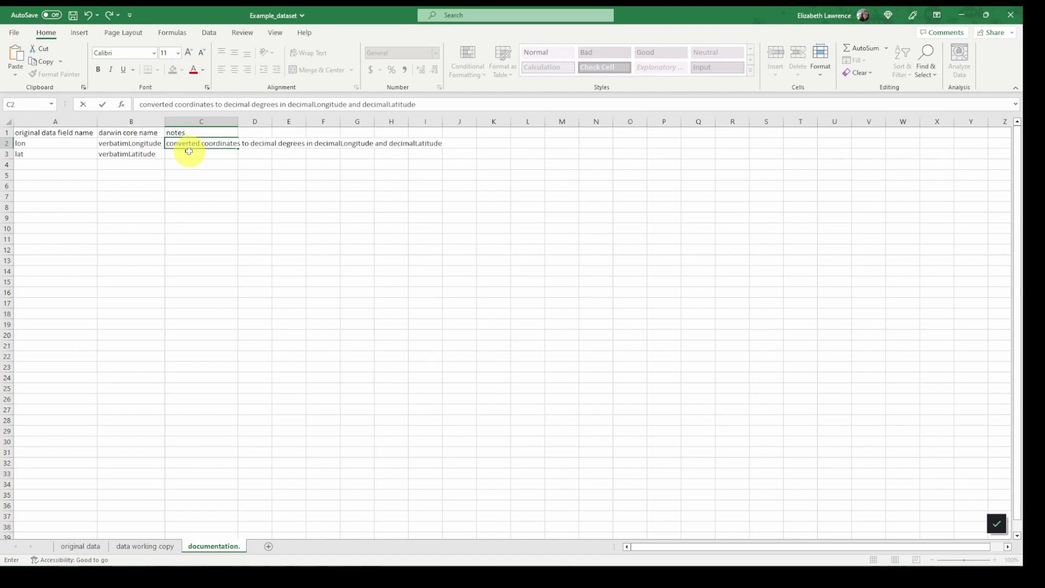
{"action": "key", "text": "Return"}
Copy the coordinate conversion note from C2 to C3 for the lat field
{"action": "left_click", "coordinate": [196, 144]}
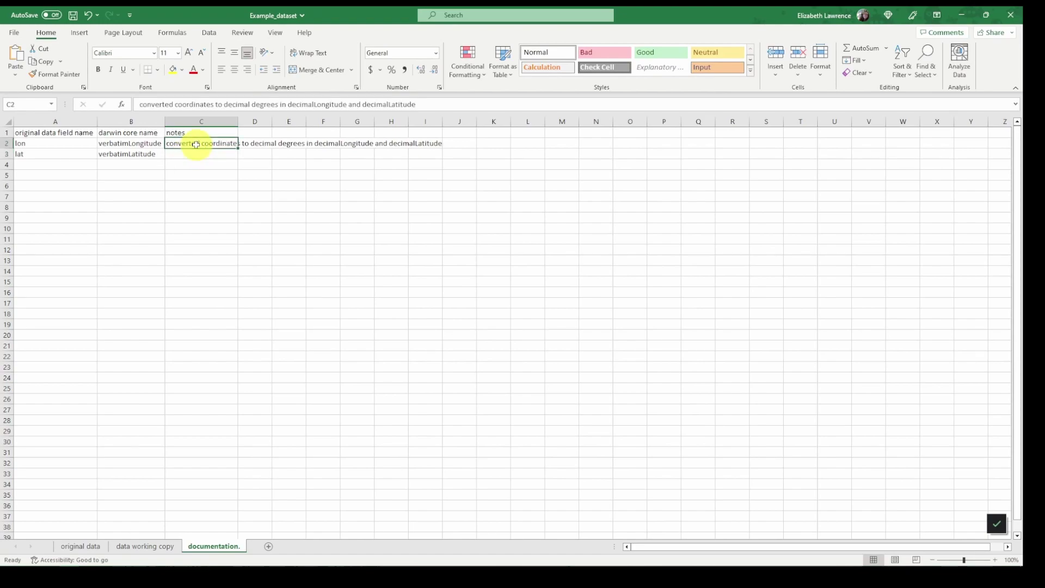
{"action": "key", "text": "ctrl+c"}
{"action": "left_click", "coordinate": [195, 154]}
{"action": "key", "text": "ctrl+v"}
{"action": "left_click", "coordinate": [194, 166]}
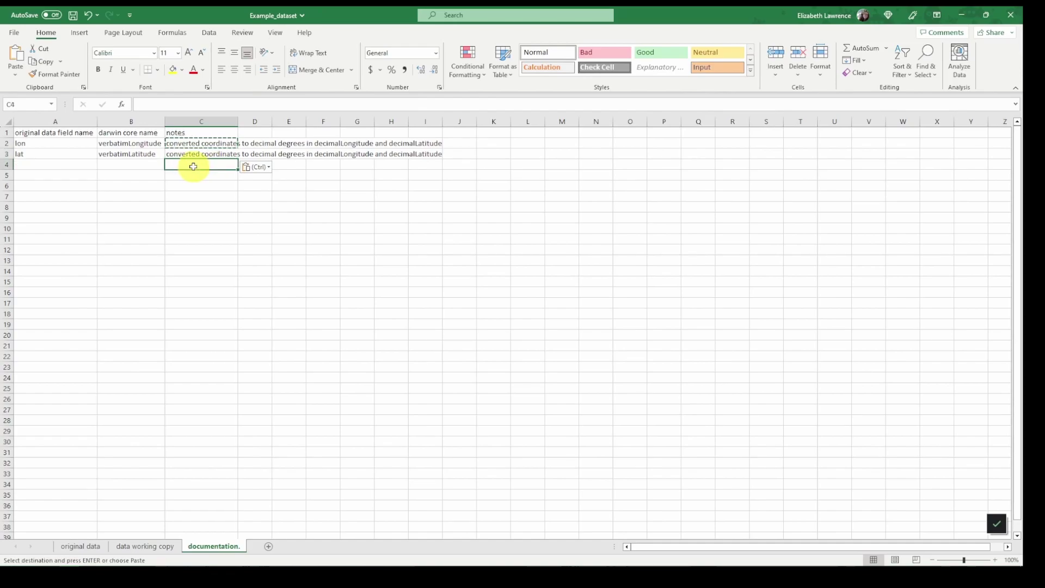
Examine the station visit dates in E3:E5 of the data working copy
{"action": "left_click", "coordinate": [147, 545]}
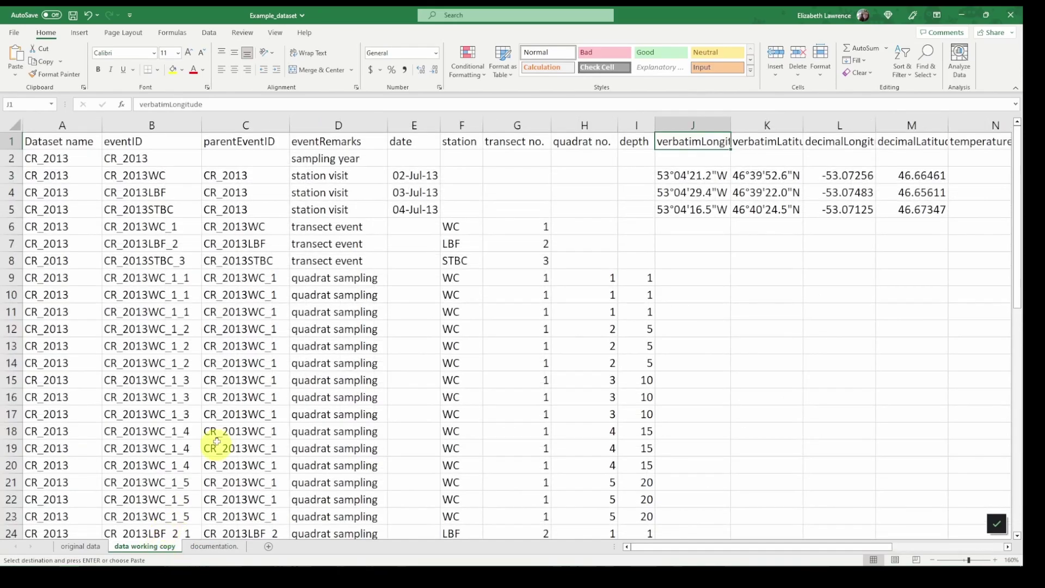
{"action": "left_click", "coordinate": [583, 209]}
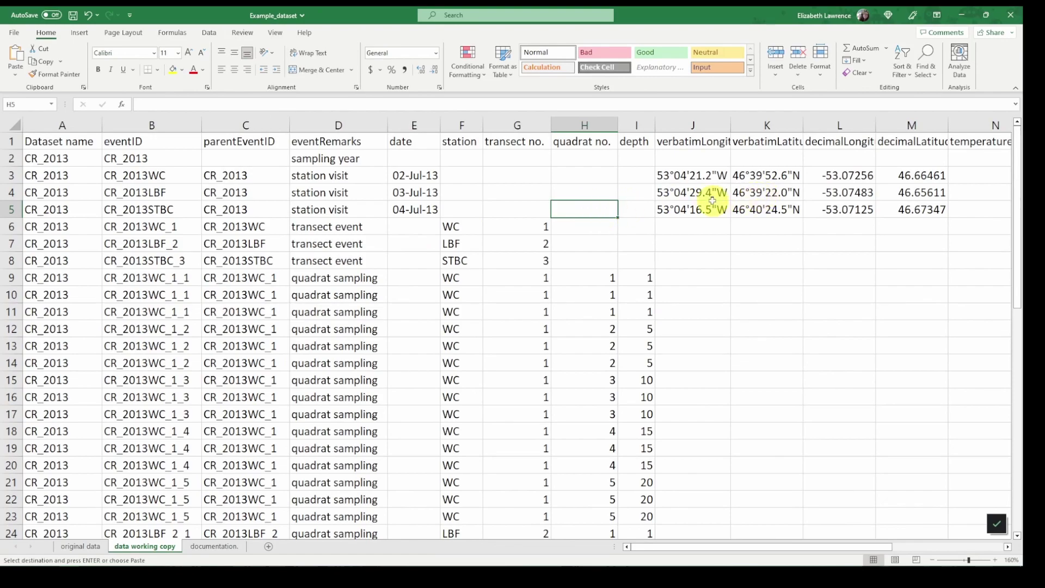
{"action": "left_click", "coordinate": [460, 191]}
{"action": "left_click_drag", "start_coordinate": [425, 182], "coordinate": [425, 205]}
{"action": "key", "text": "ctrl+v"}
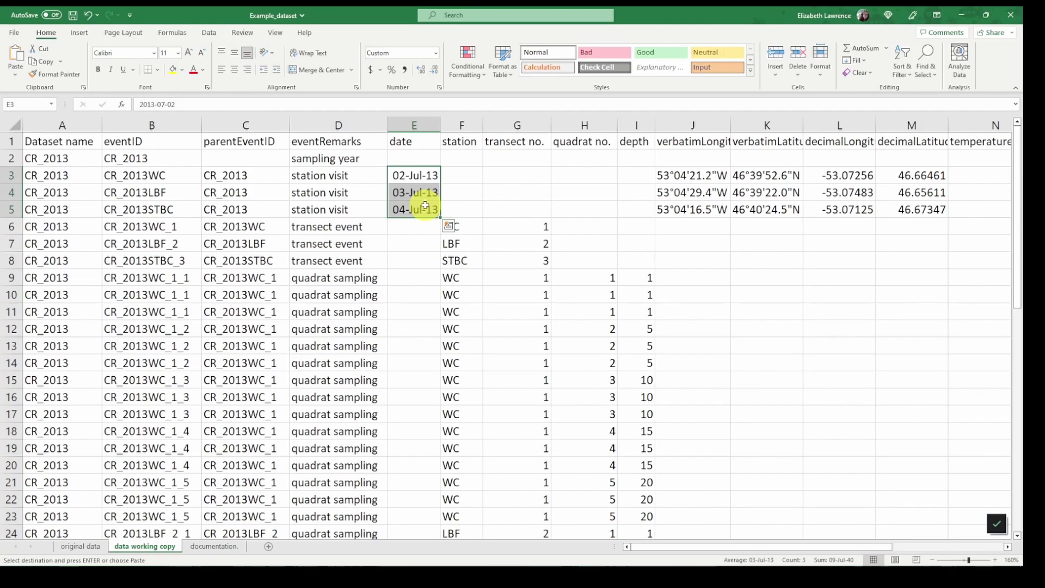
{"action": "left_click", "coordinate": [420, 207]}
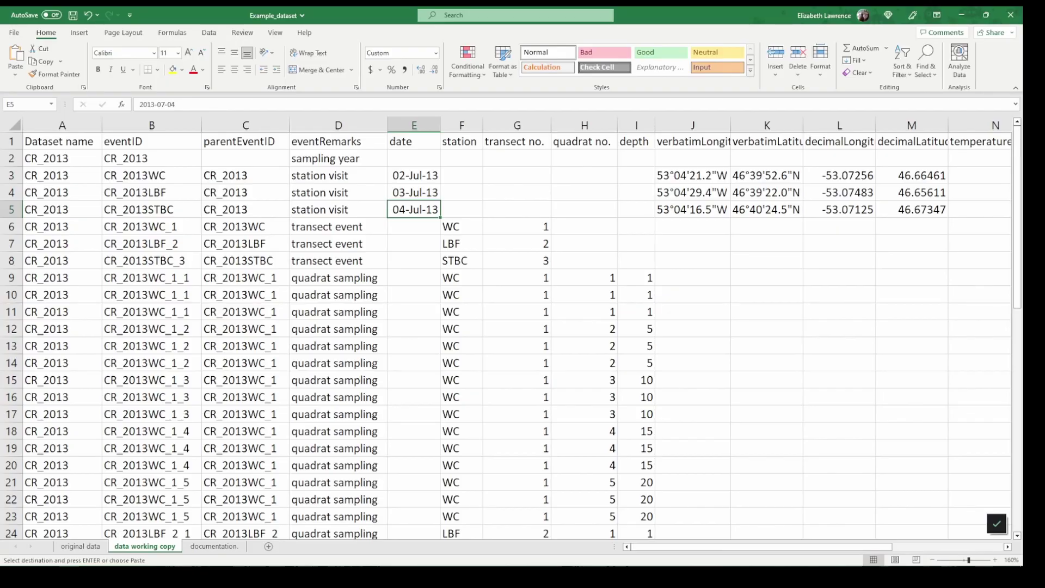